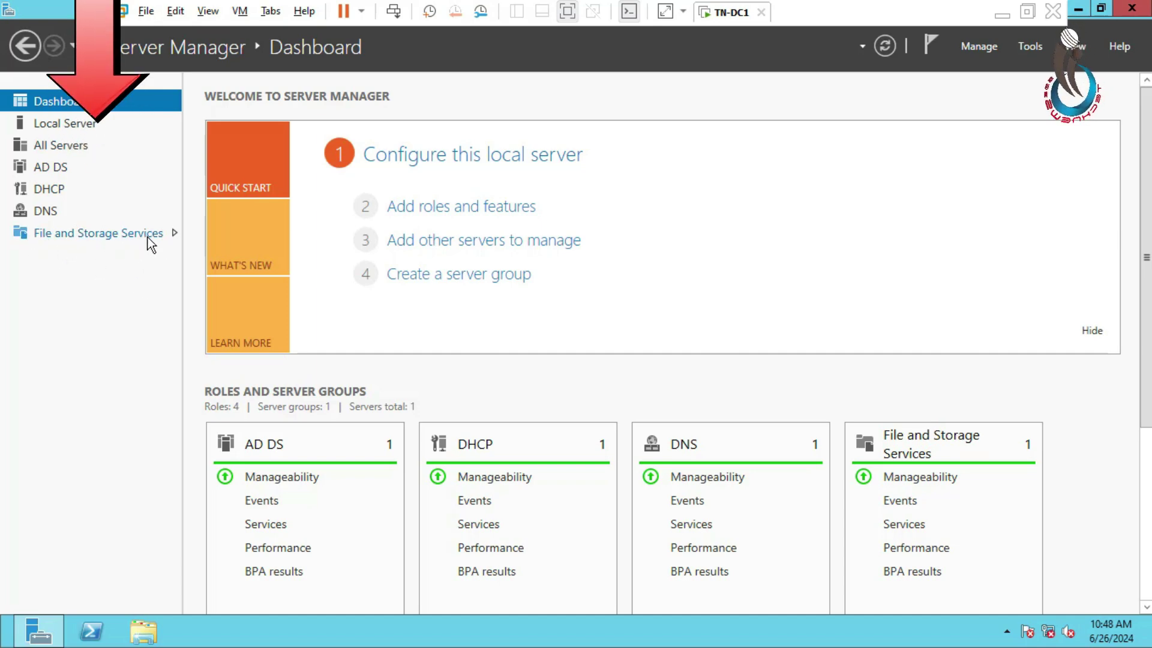
- Start a new storage pool from TN-DC1's Primordial disk group and name it STORAGE_POOL
click(95, 237)
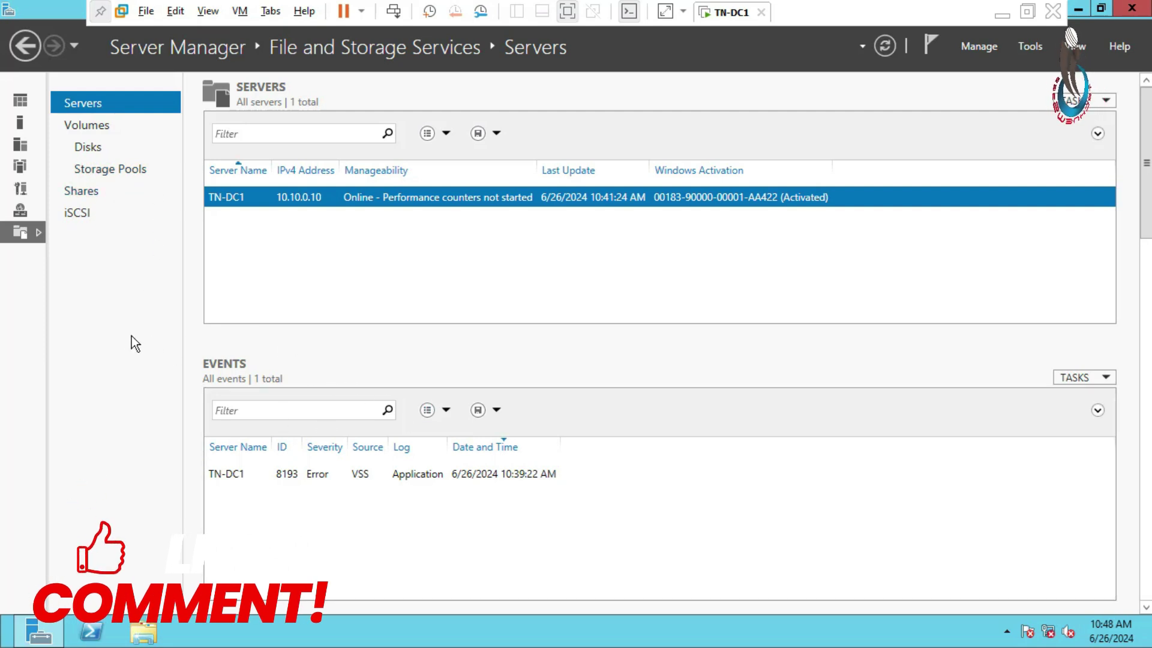
click(106, 174)
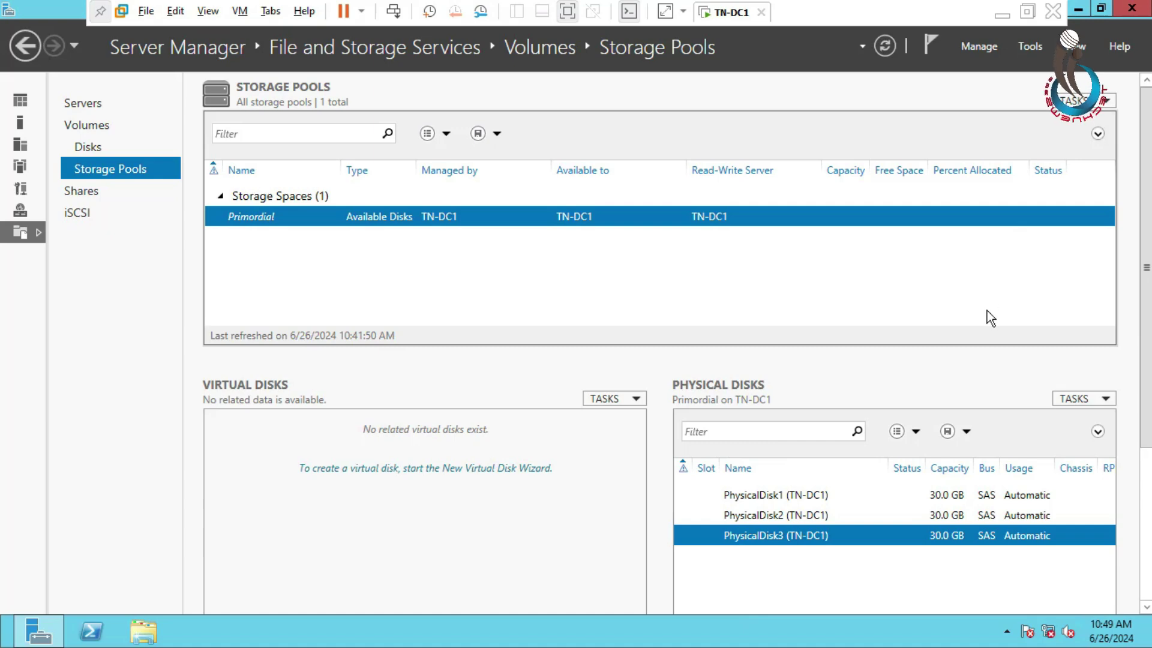
click(1107, 101)
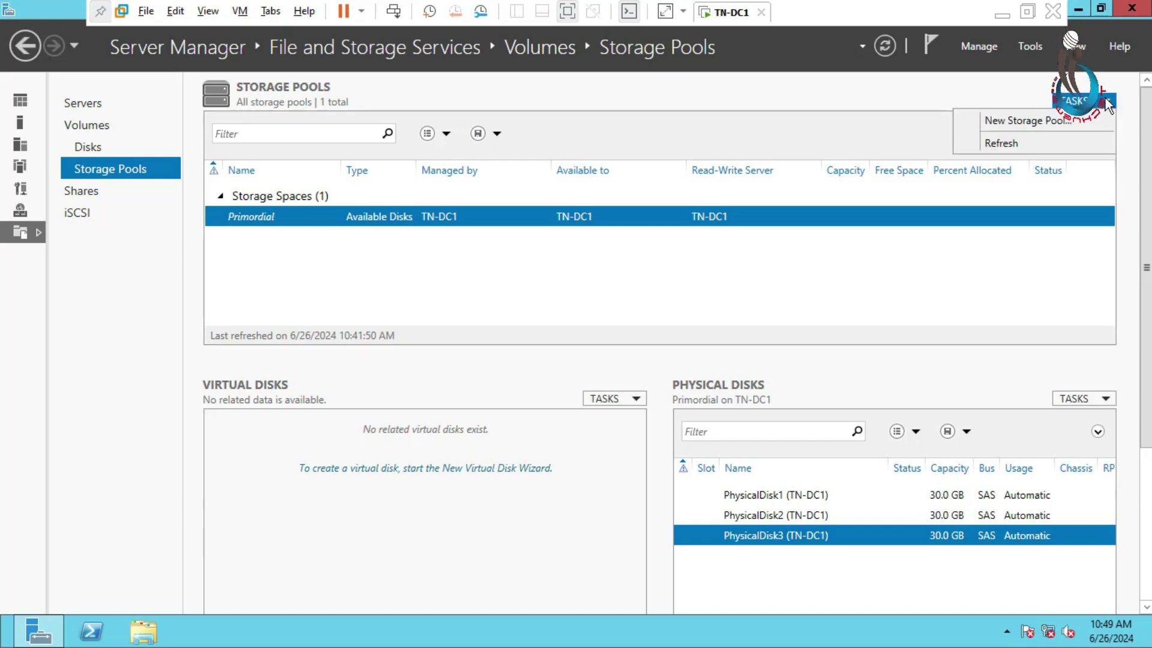
click(1060, 122)
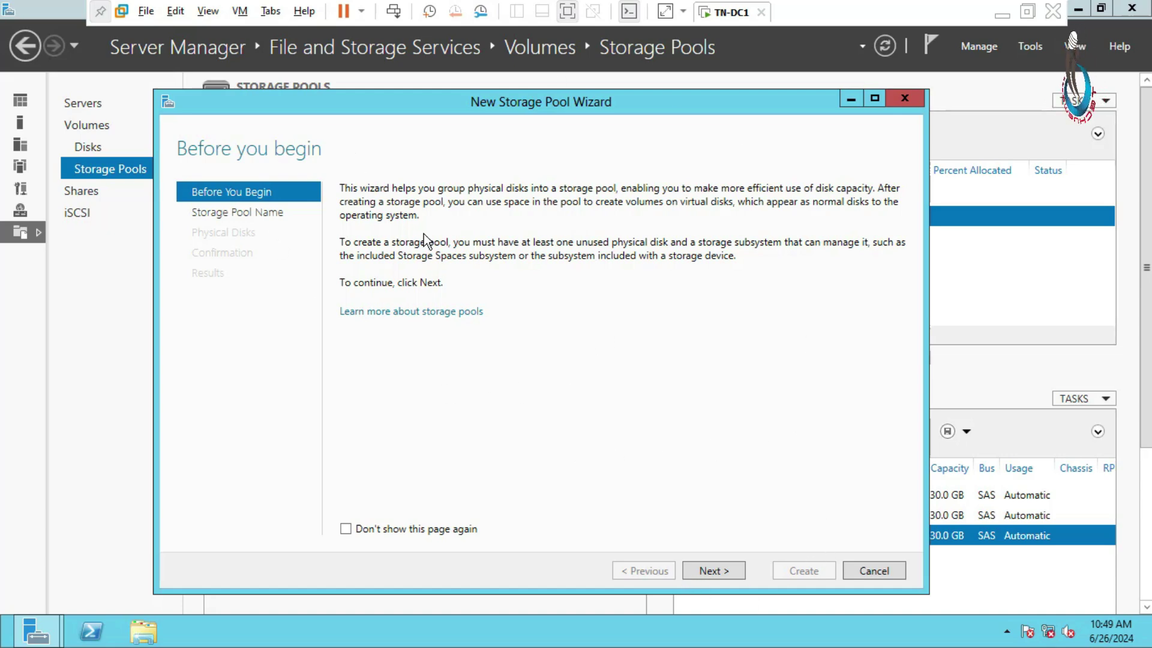
drag(531, 100, 574, 75)
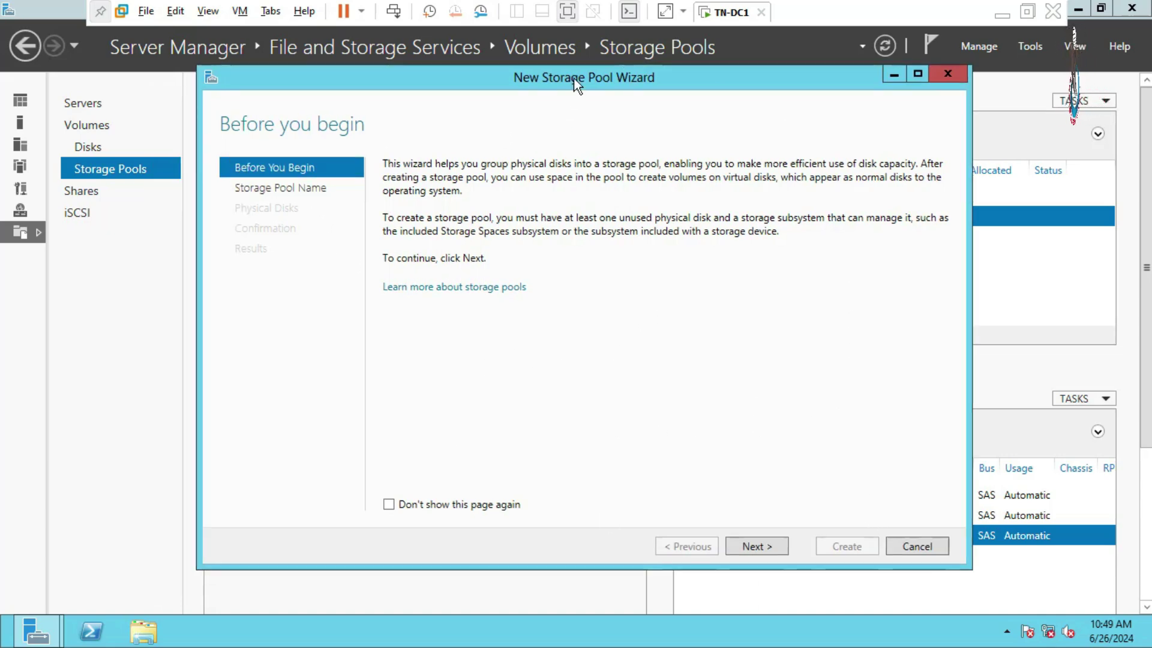
click(756, 546)
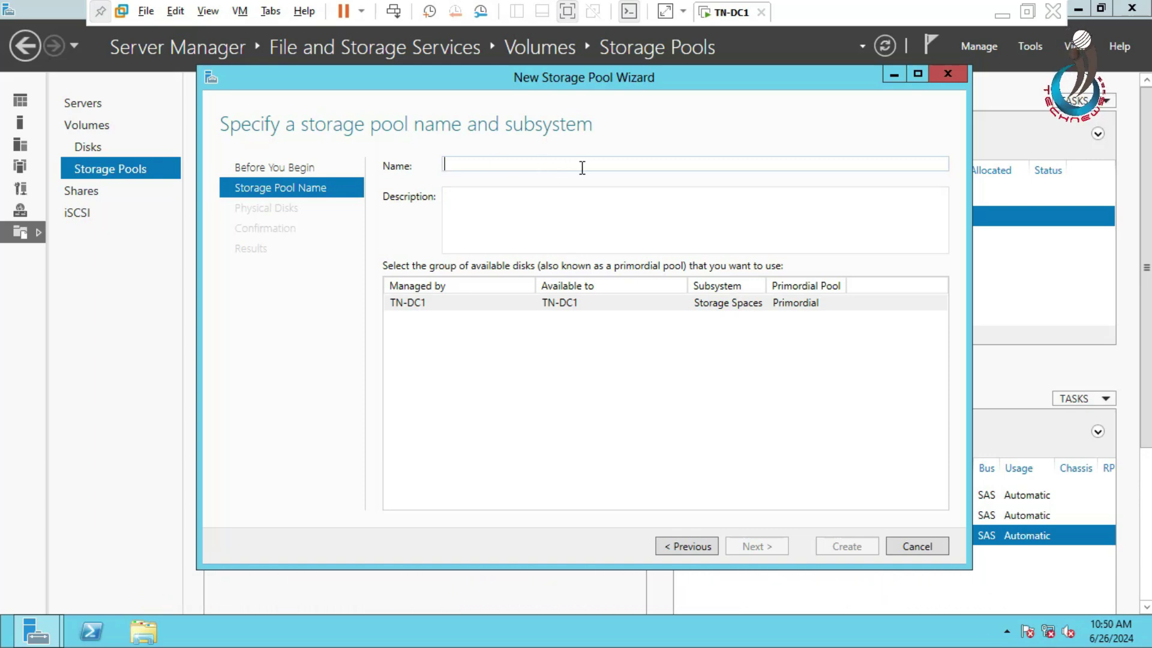
text(STORAGE_POOL)
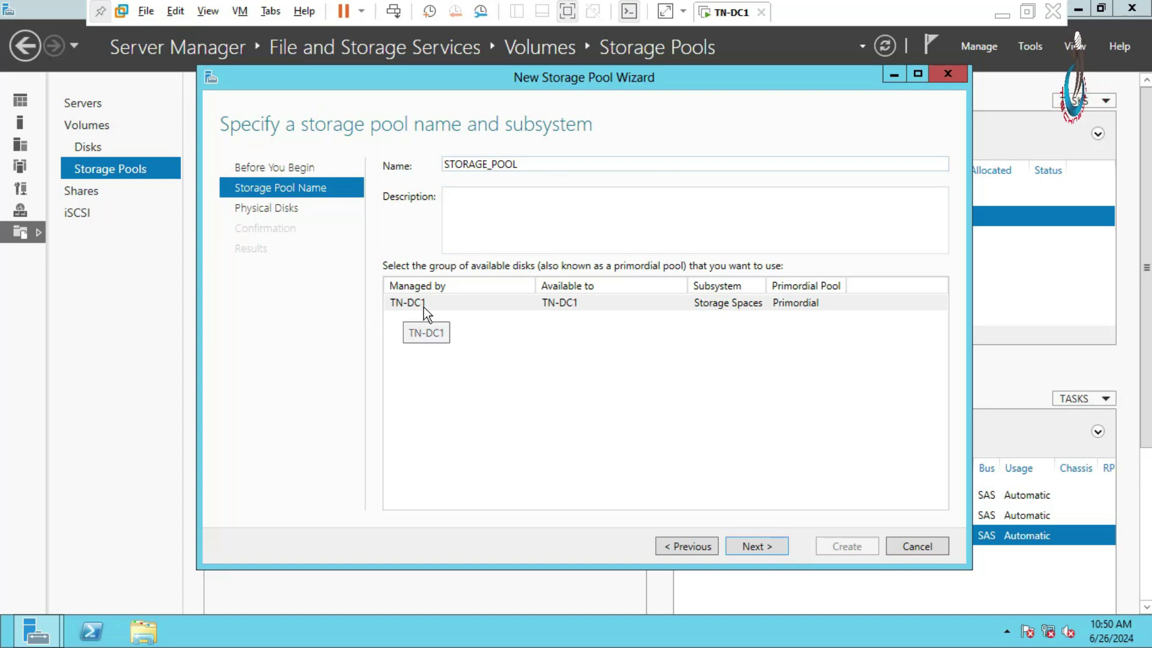
click(756, 546)
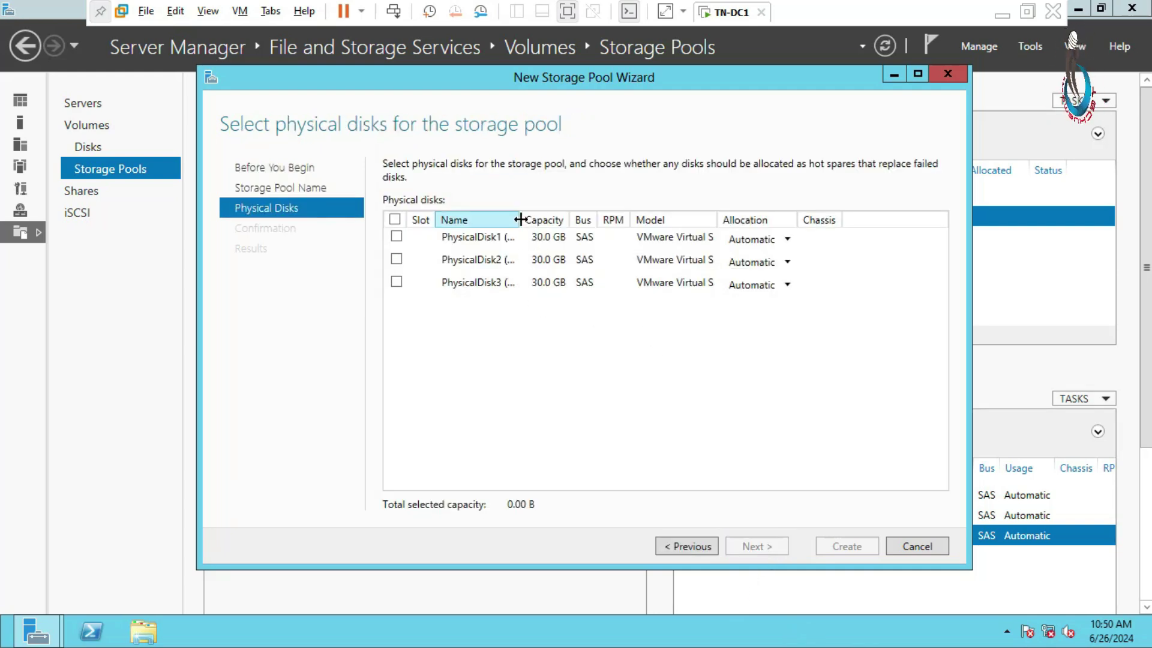
- Add PhysicalDisk1, PhysicalDisk2 and PhysicalDisk3 to the pool with automatic allocation and create it
drag(520, 219, 581, 230)
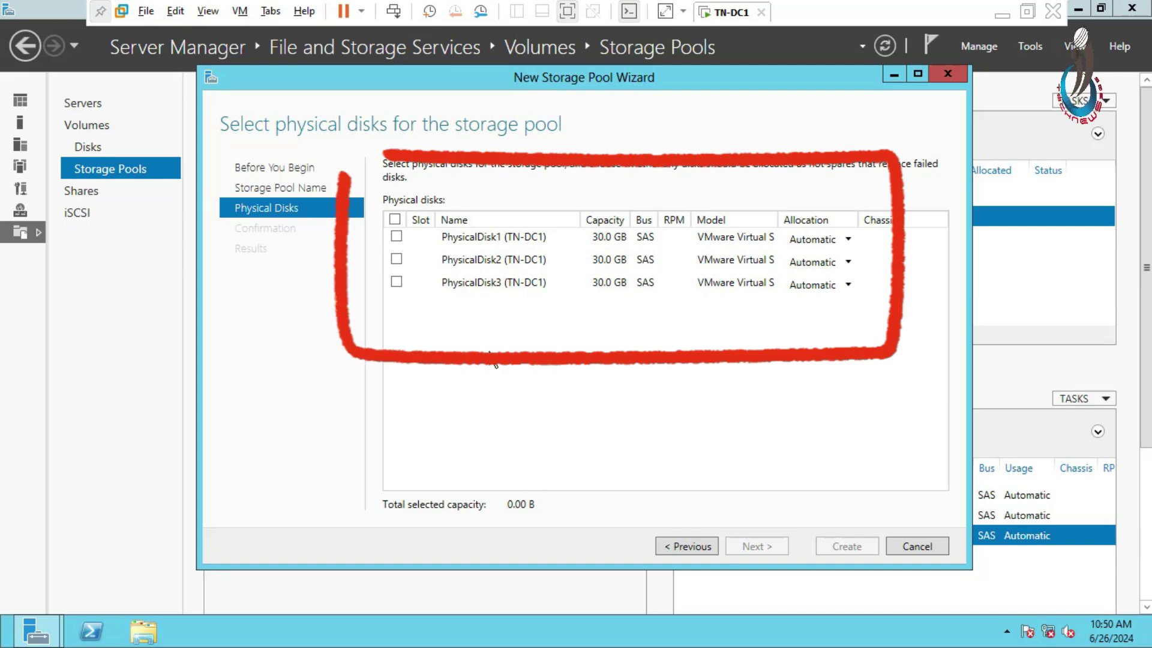
click(397, 236)
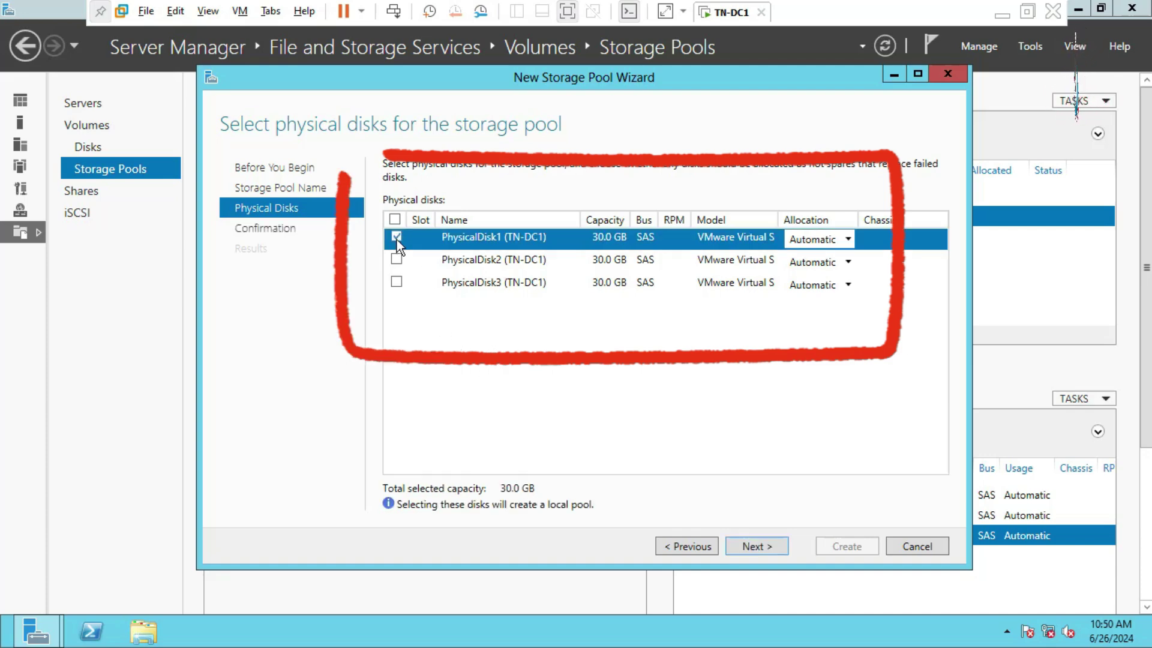
click(397, 259)
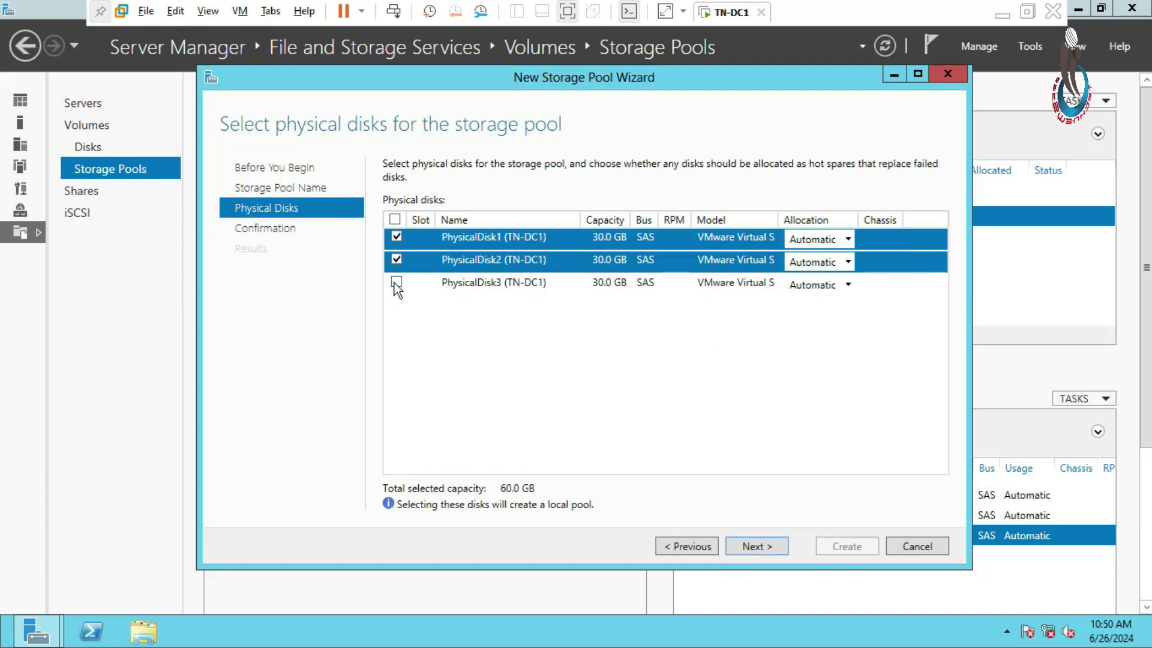
click(396, 281)
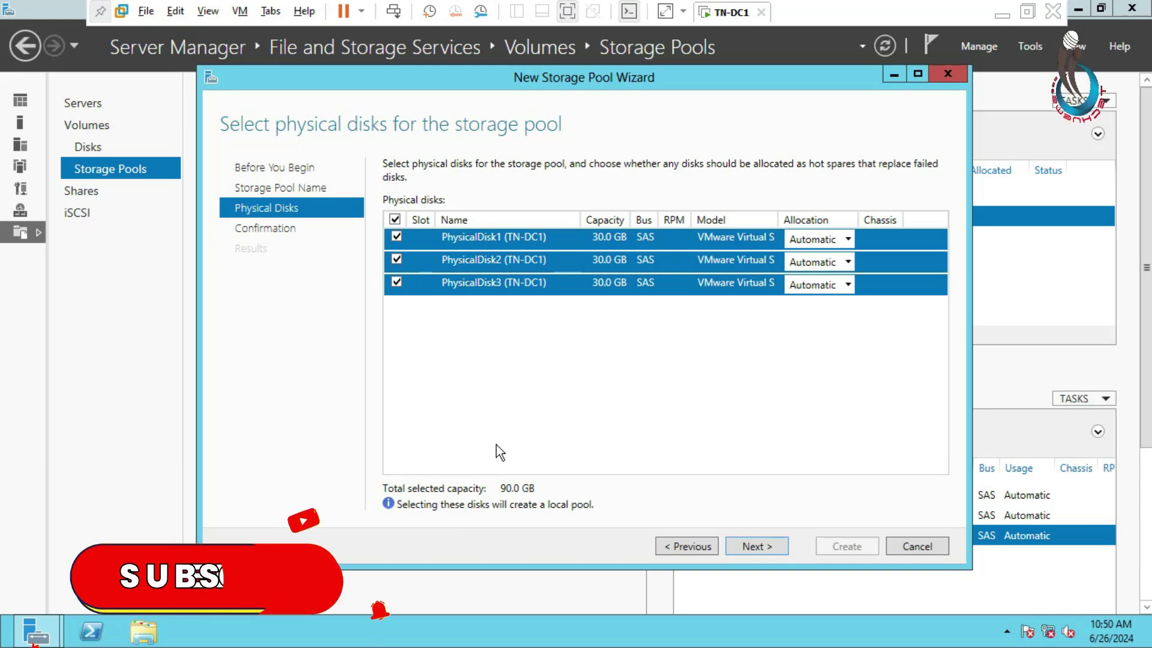
click(755, 544)
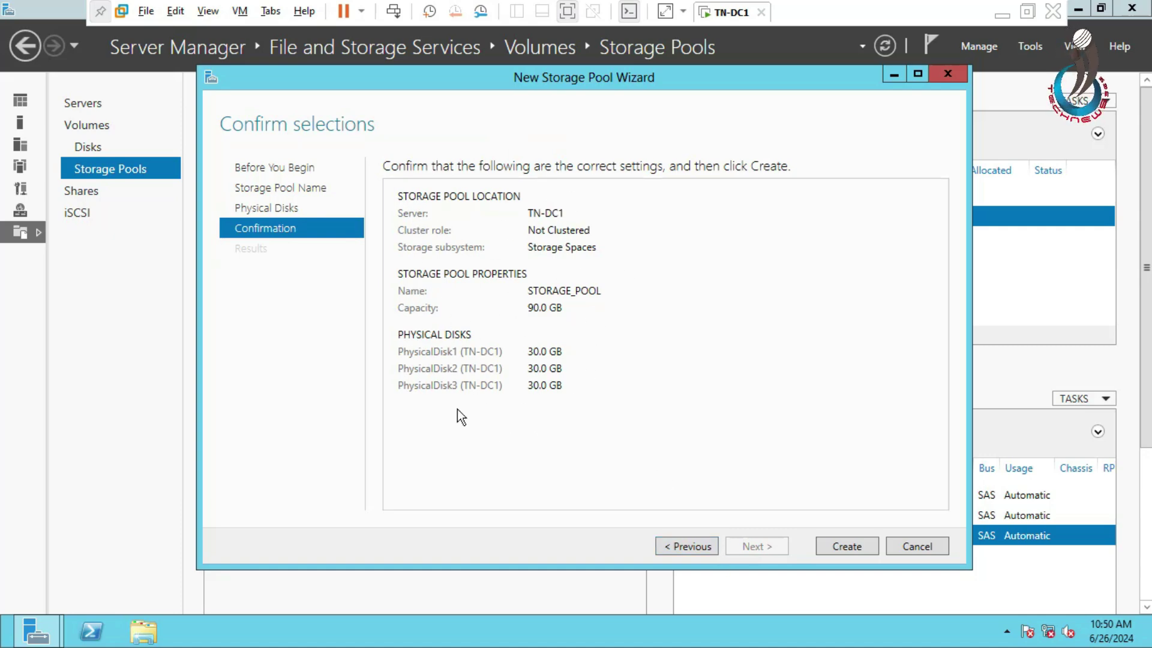
click(848, 545)
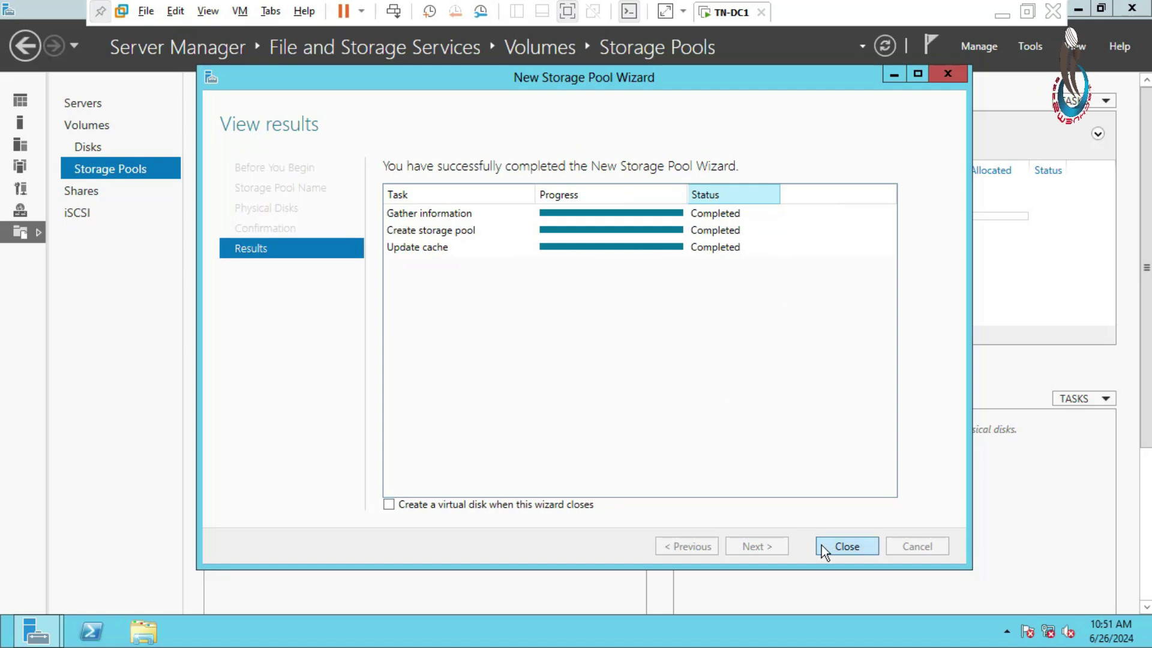
click(847, 547)
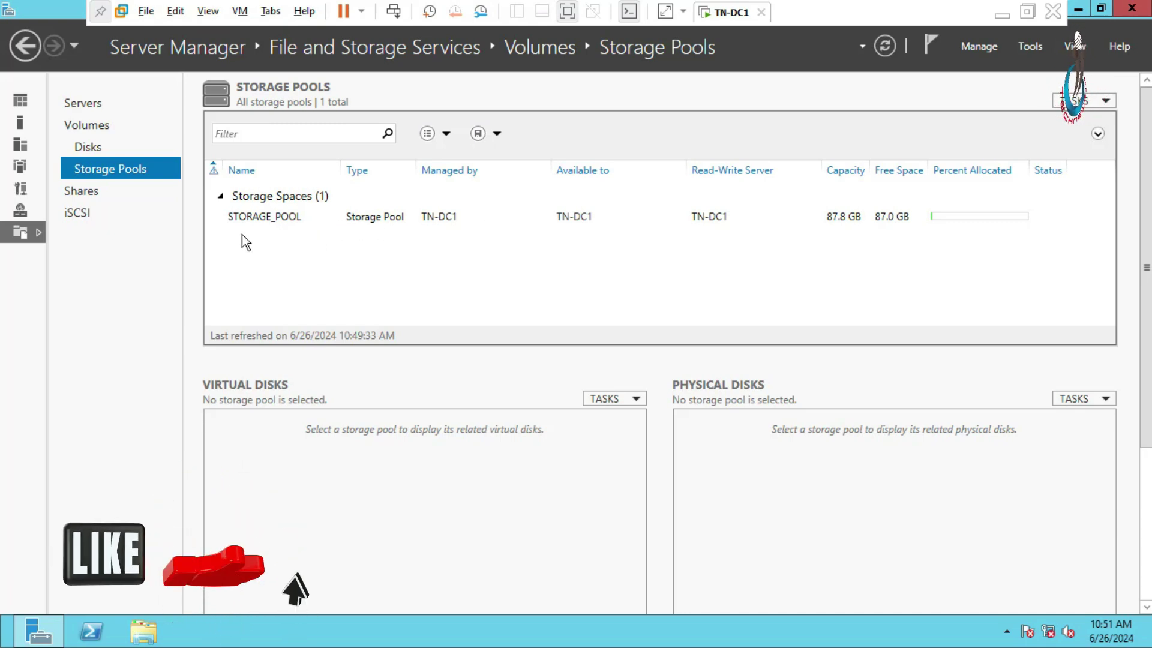
- Start a new virtual disk in STORAGE_POOL and name it TN365_DISK
click(268, 217)
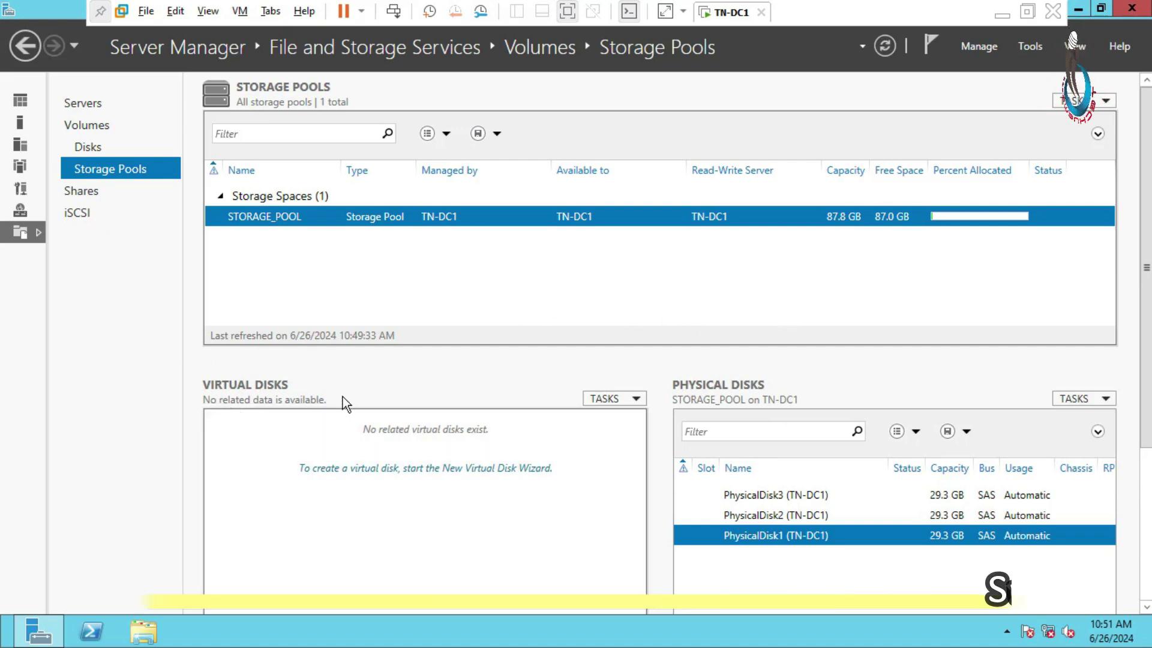
click(639, 402)
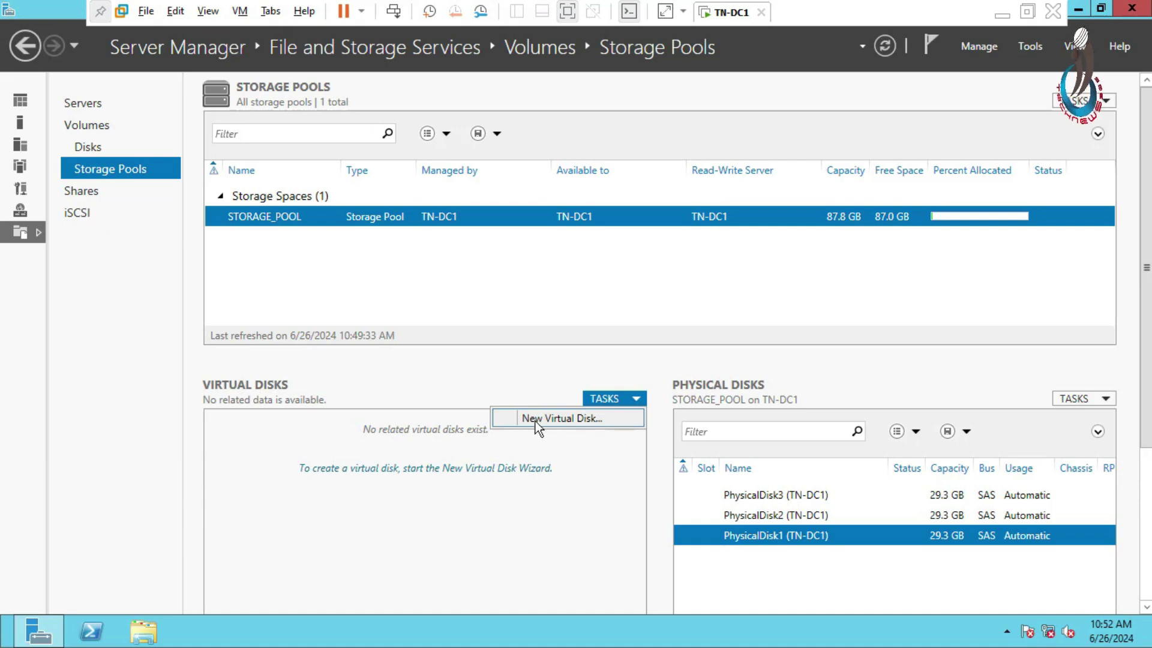
click(565, 419)
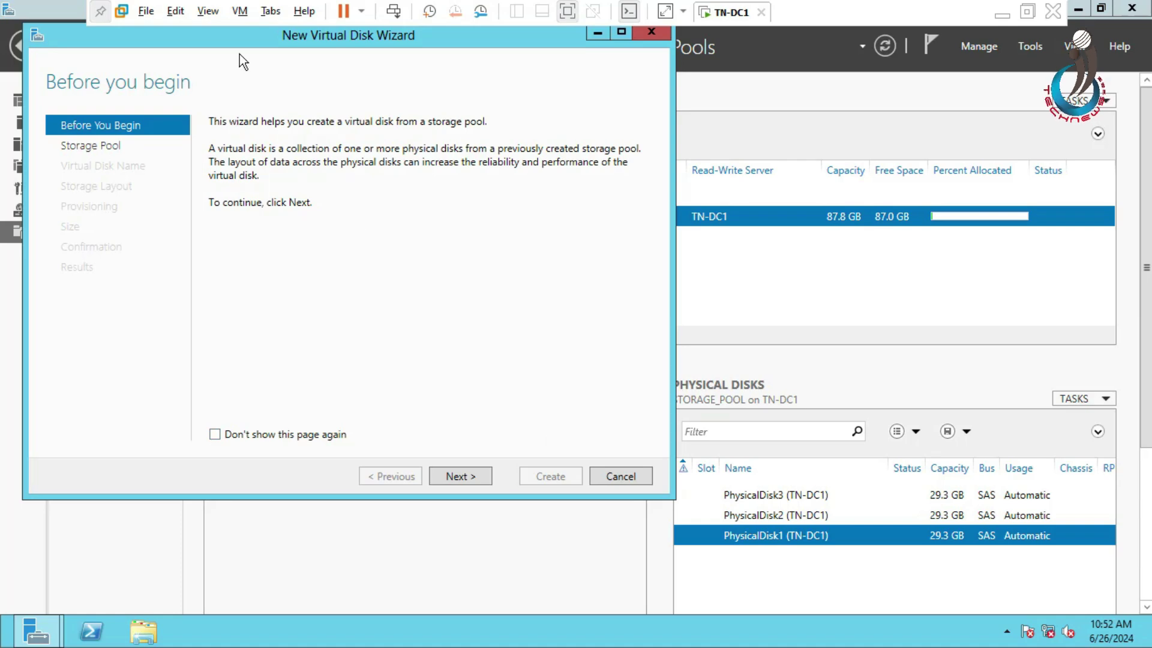
drag(236, 38, 445, 78)
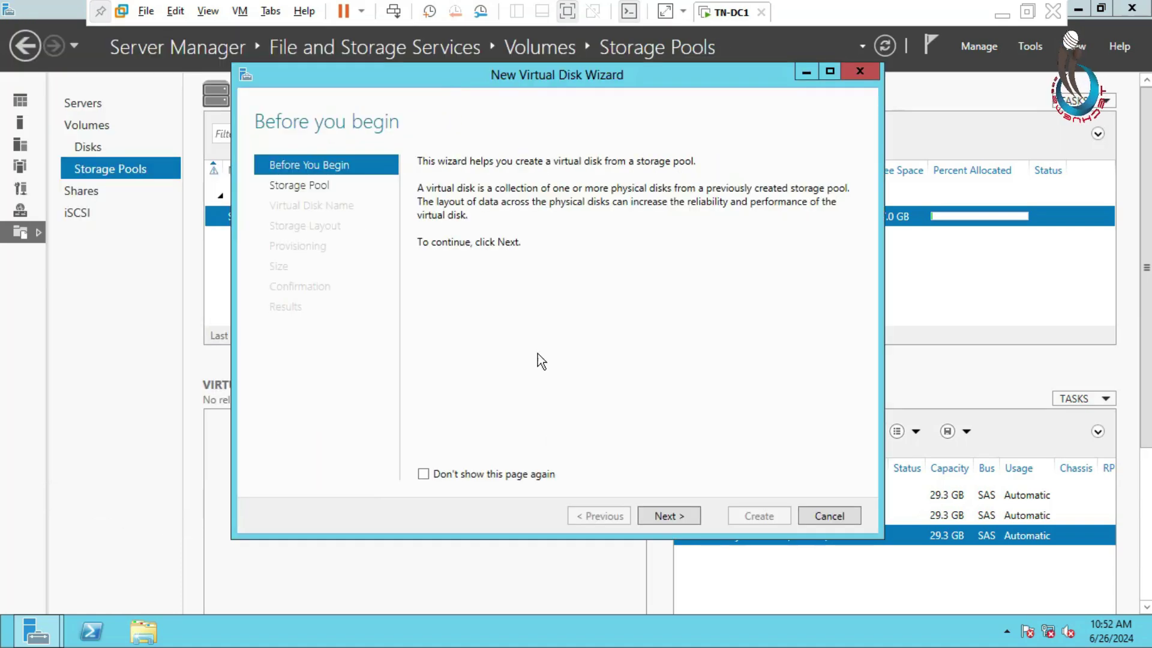
click(667, 517)
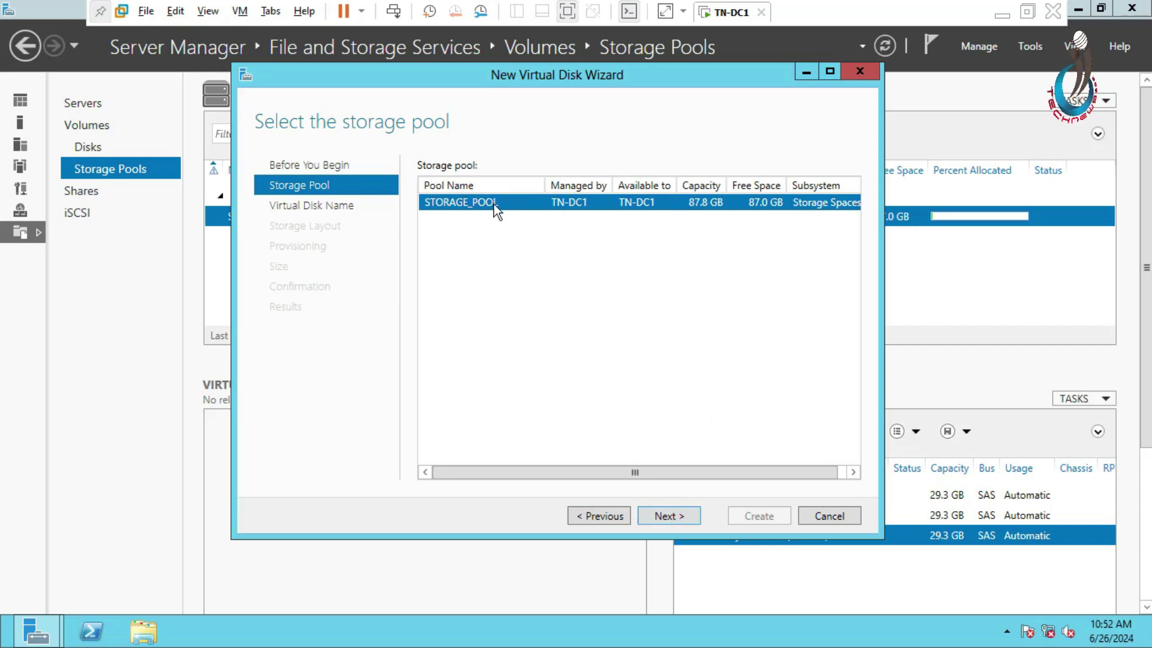
click(661, 515)
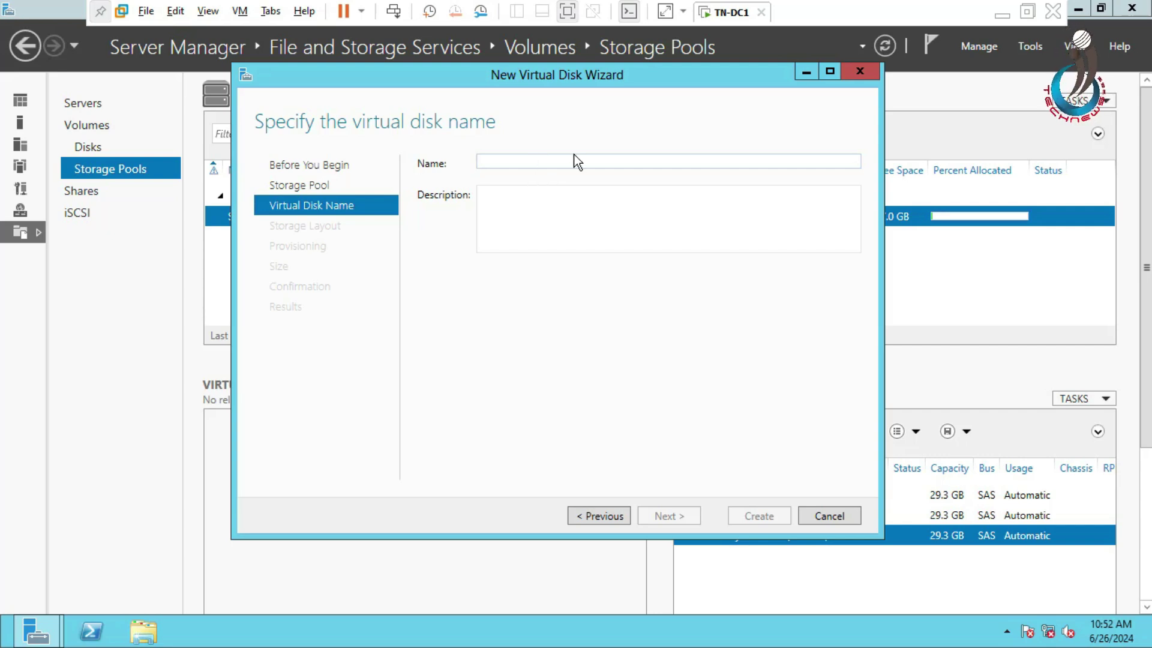
text(T)
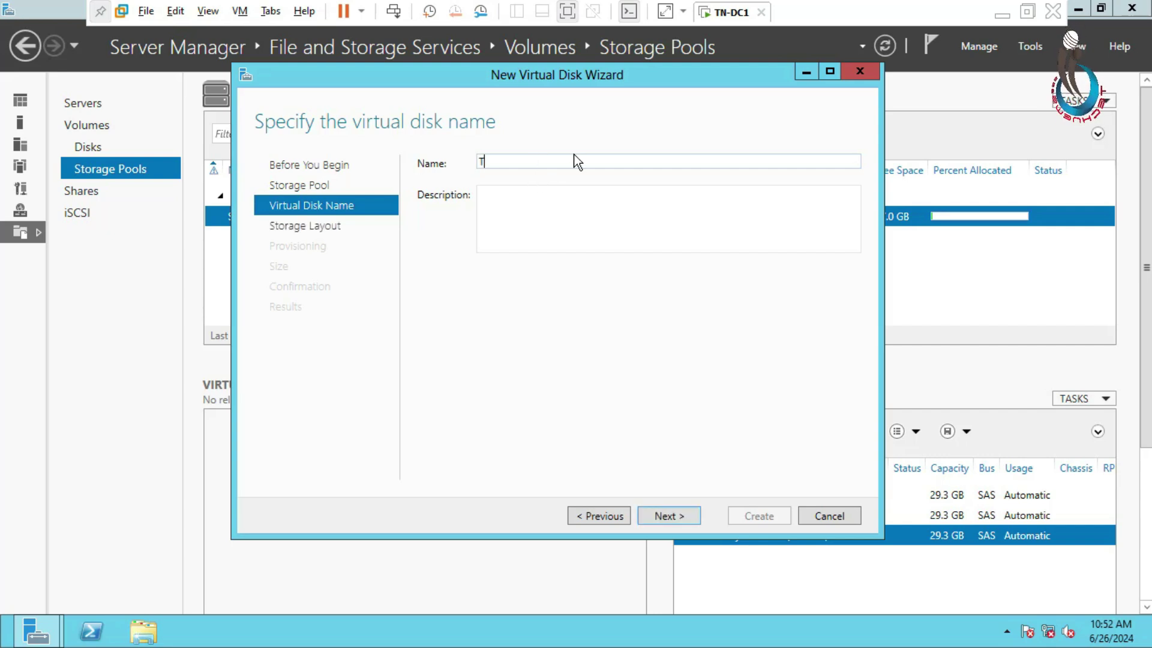
text(N365)
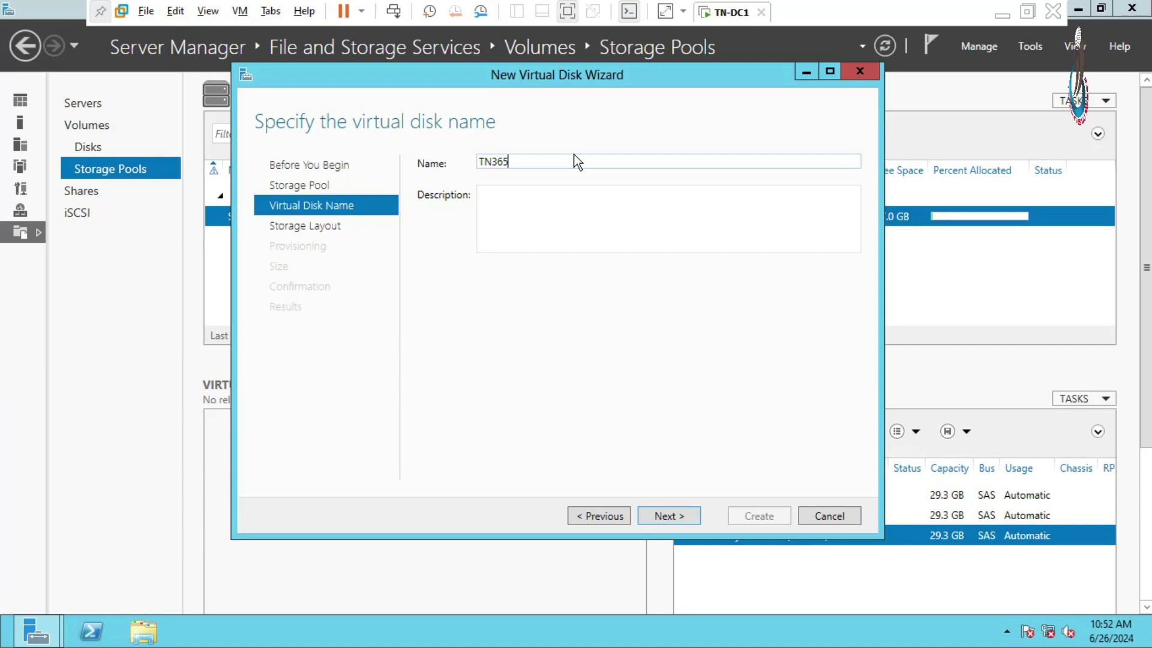
text(_DISK)
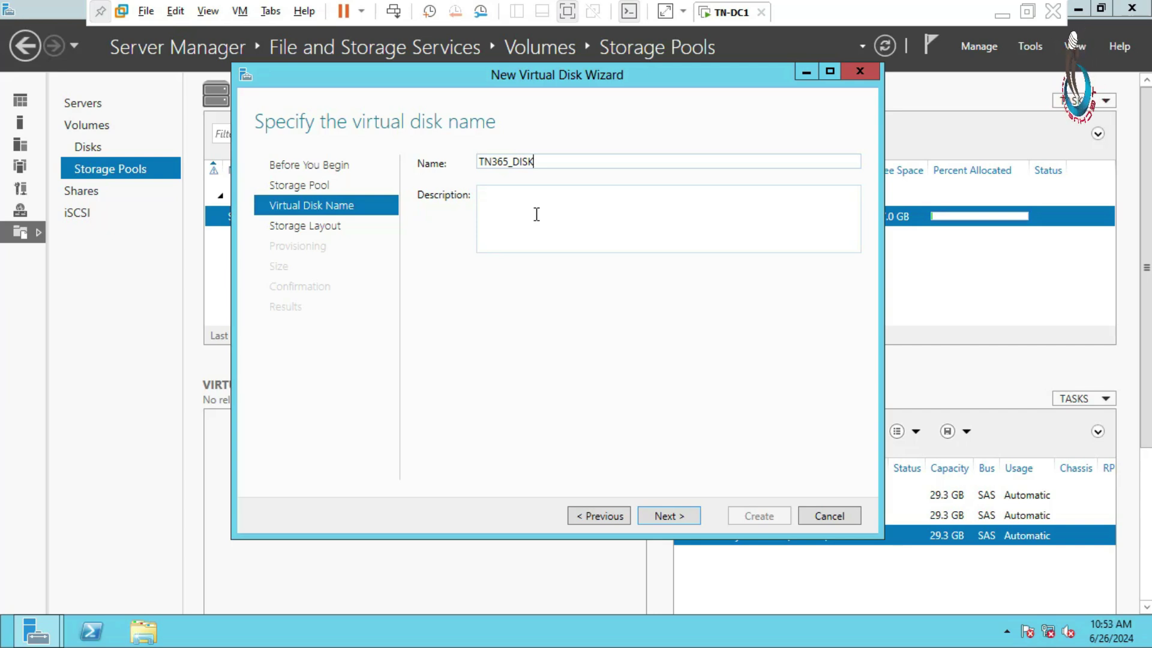
click(671, 518)
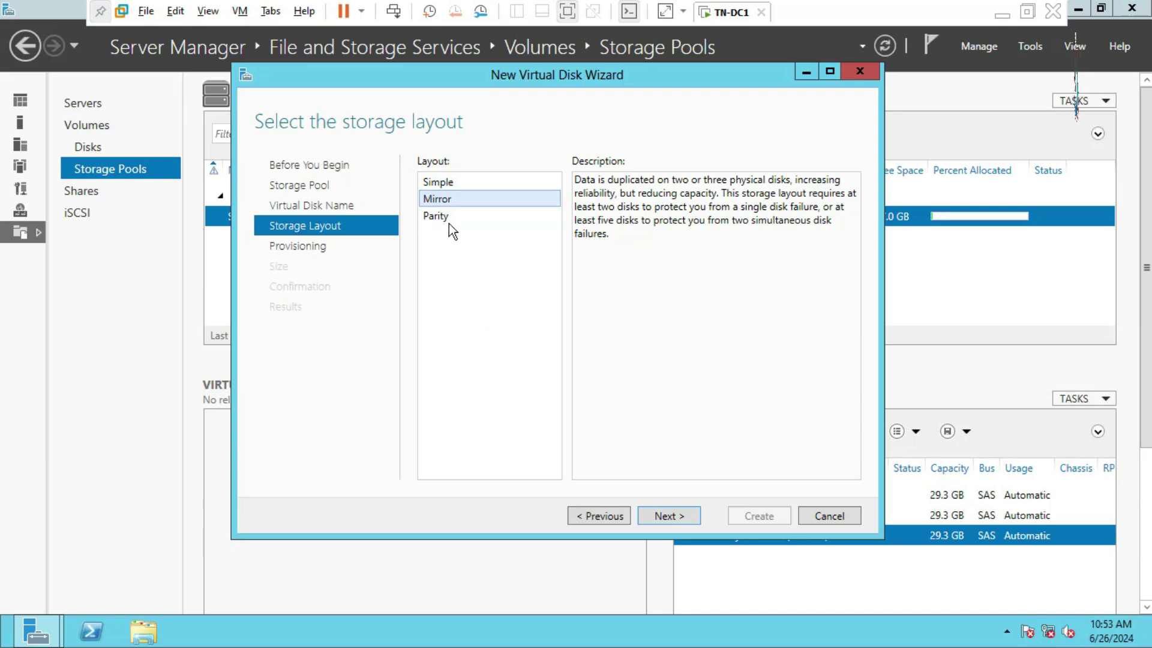
- Review the descriptions of the Simple, Mirror and Parity storage layouts
click(440, 182)
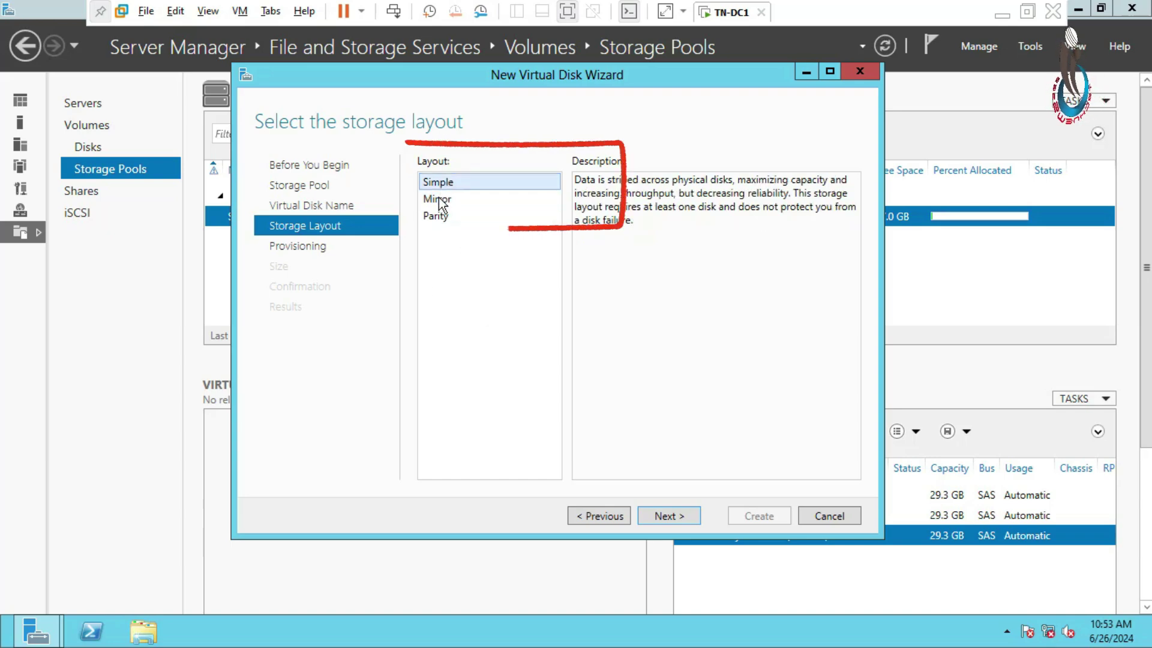
click(438, 198)
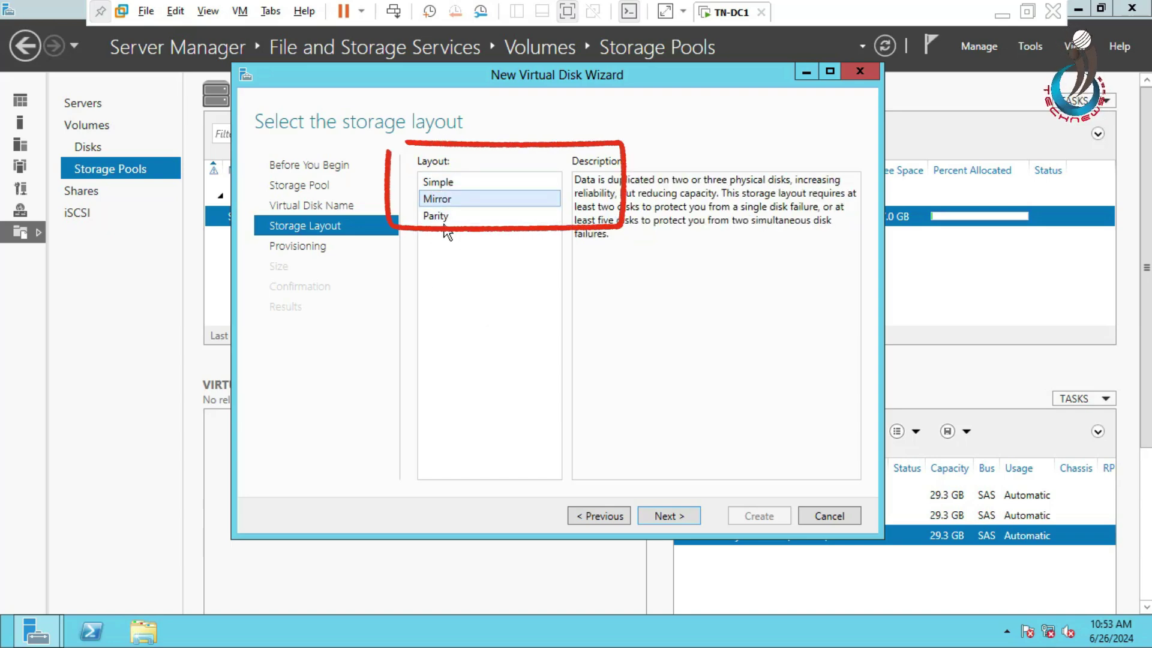
click(440, 216)
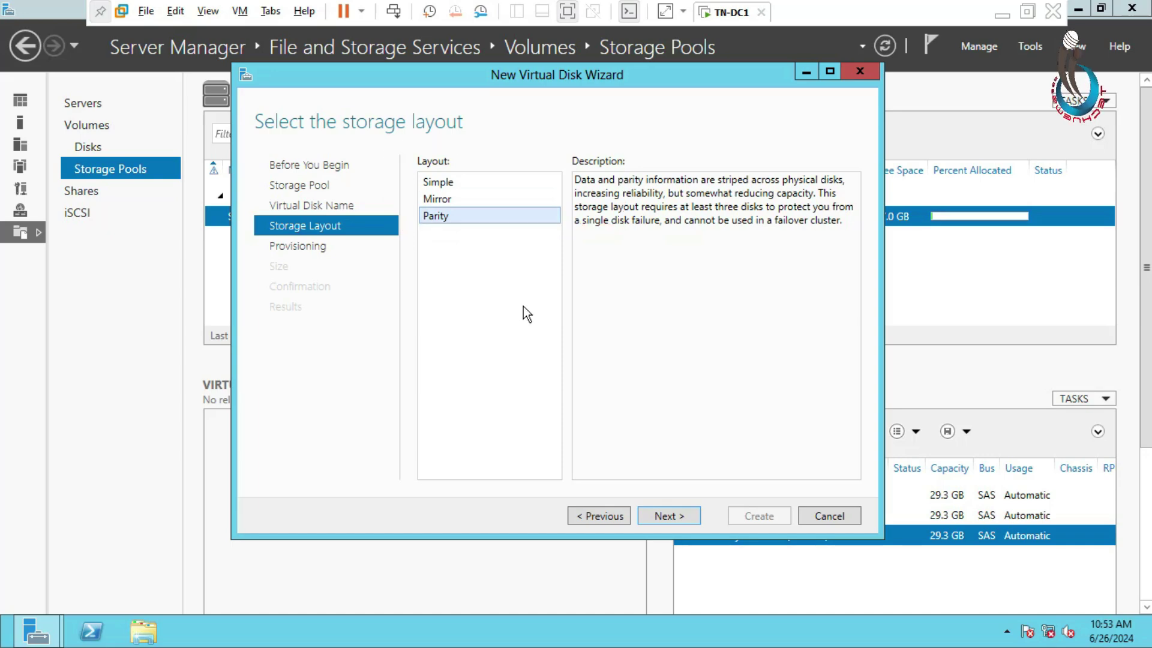
click(441, 199)
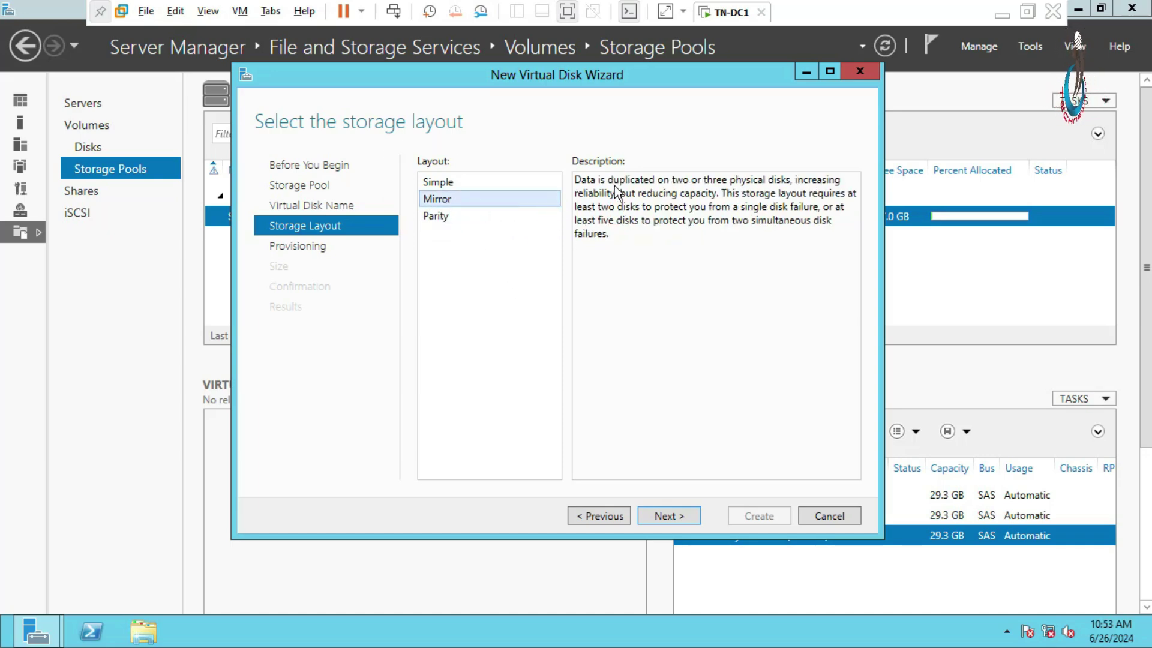
click(472, 182)
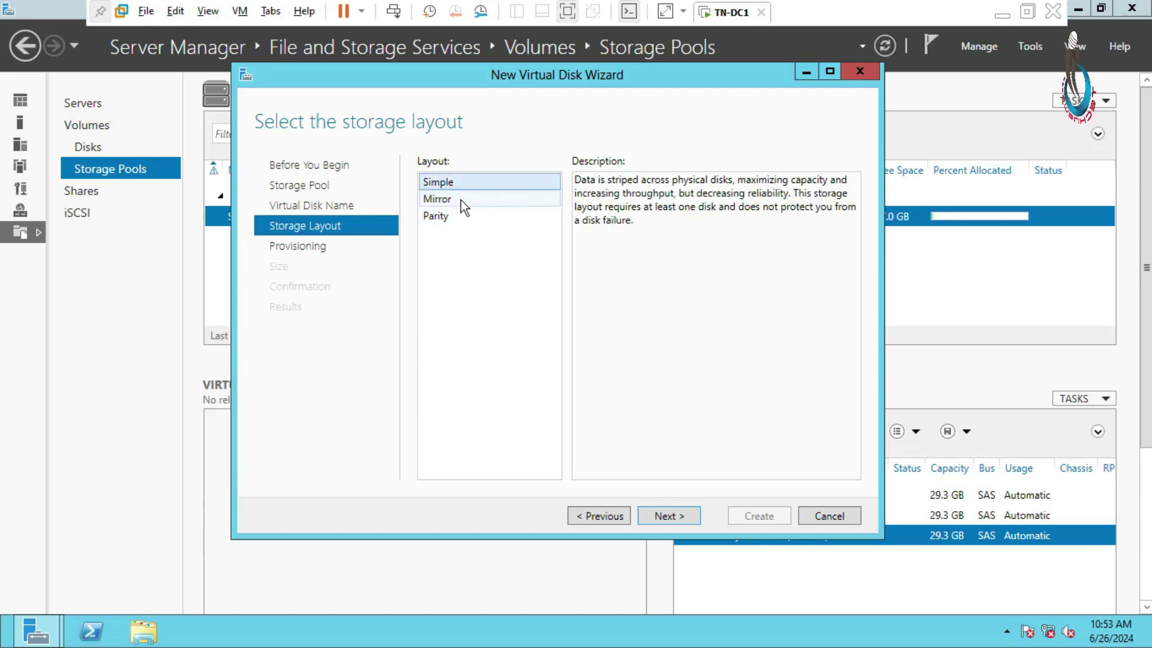
click(461, 199)
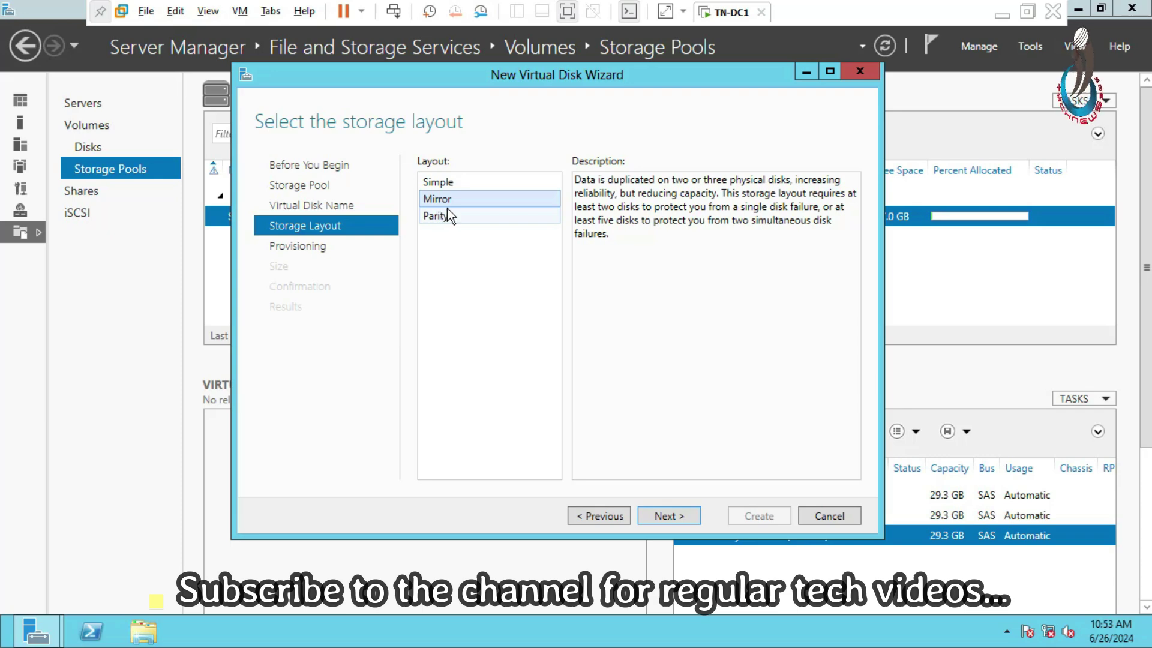
click(454, 218)
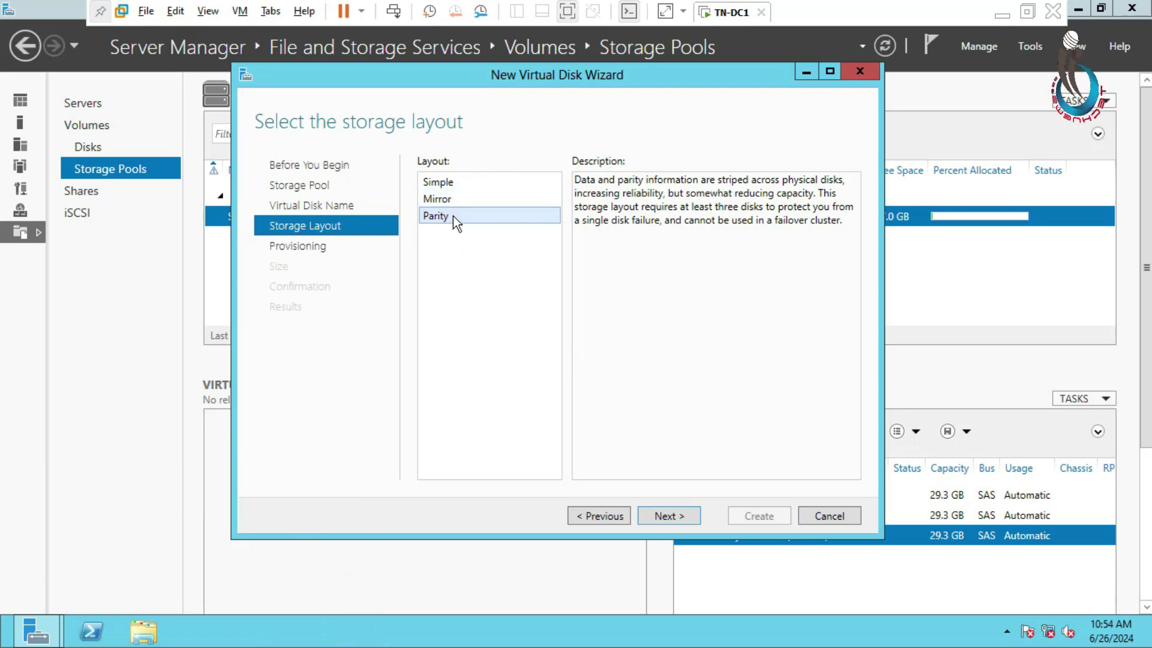
- Set the virtual disk's storage layout to Mirror and its provisioning type to Thin
click(448, 201)
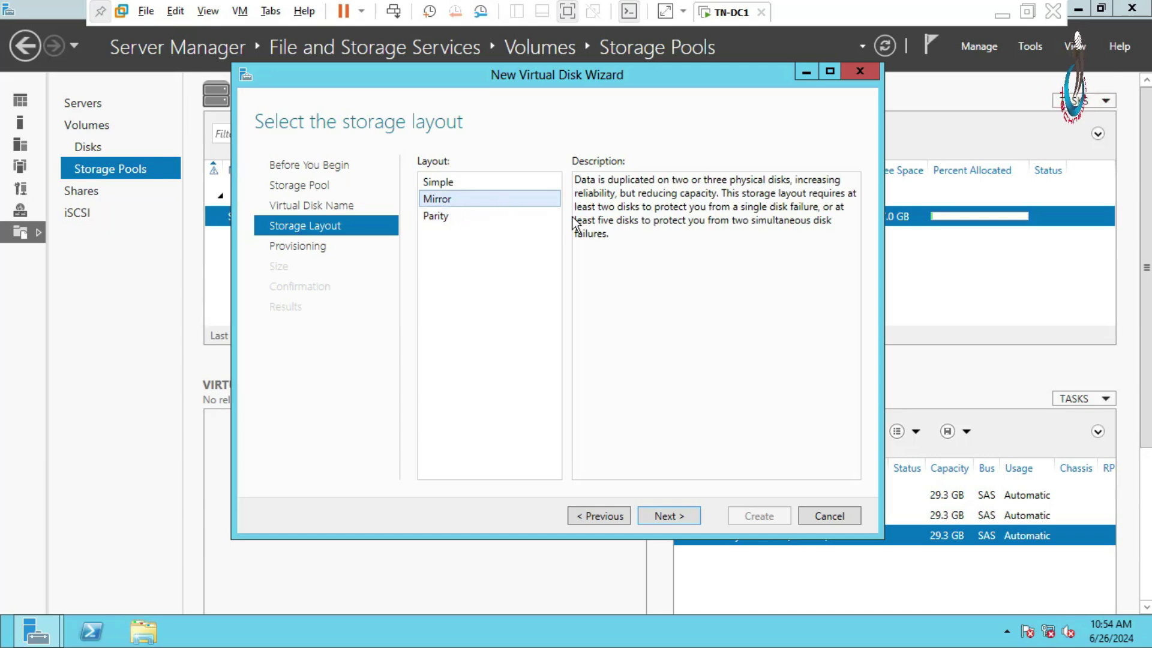
click(671, 515)
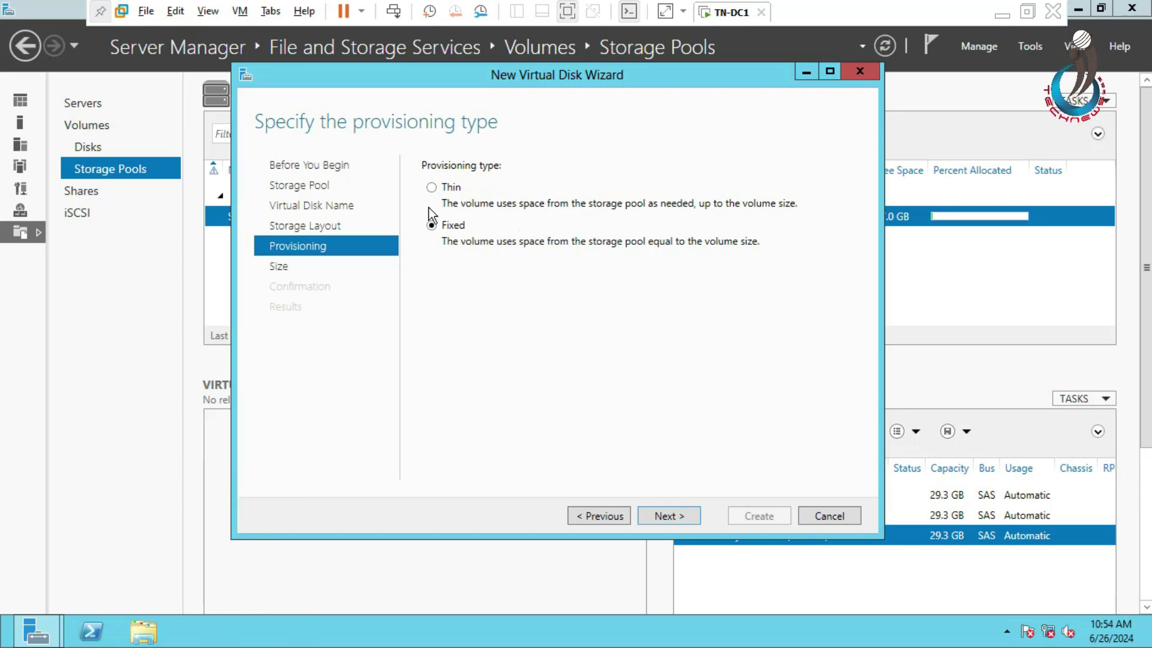
click(432, 188)
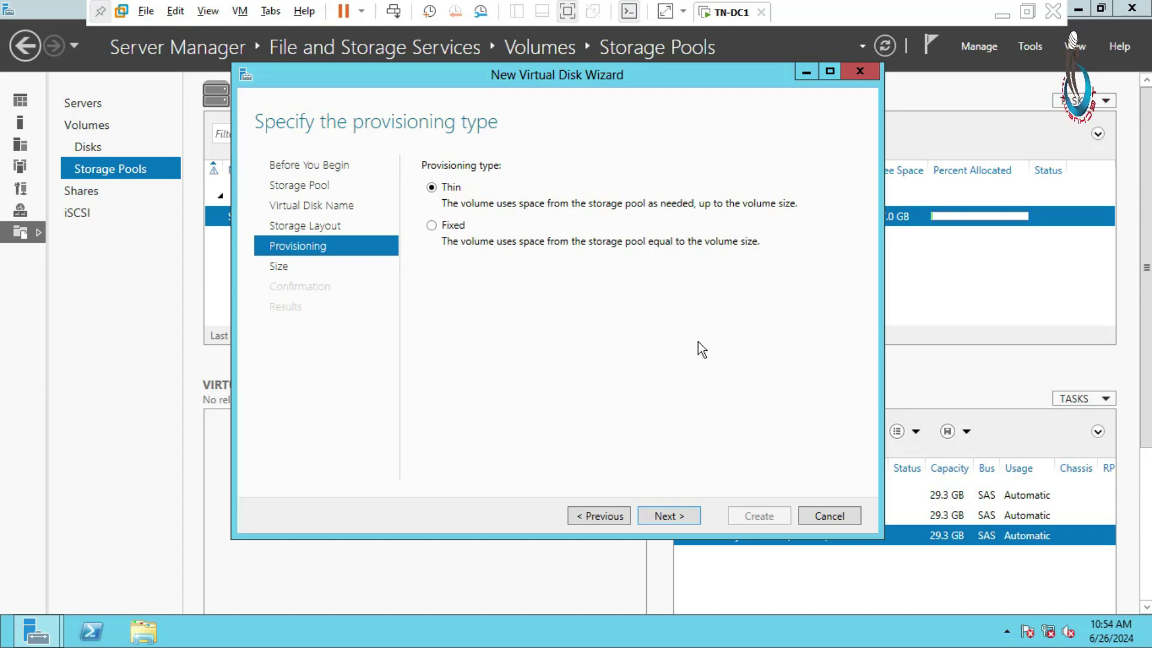
- Create the virtual disk with Fixed provisioning and a specified size of 20 GB, continuing on to volume creation
click(435, 225)
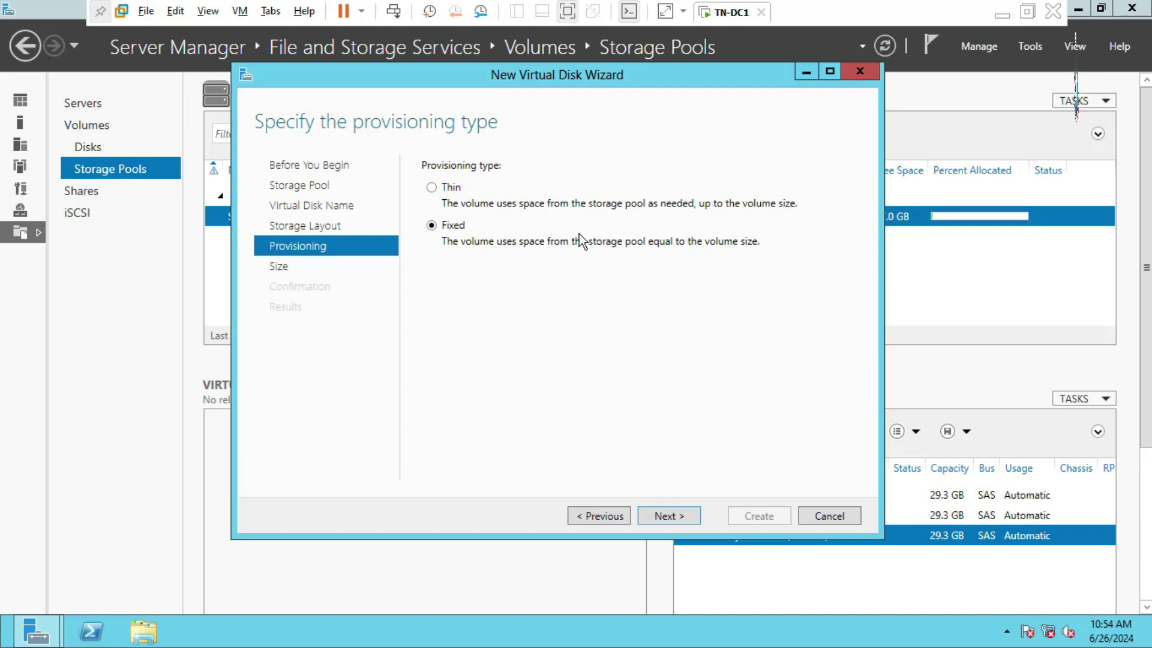
click(668, 516)
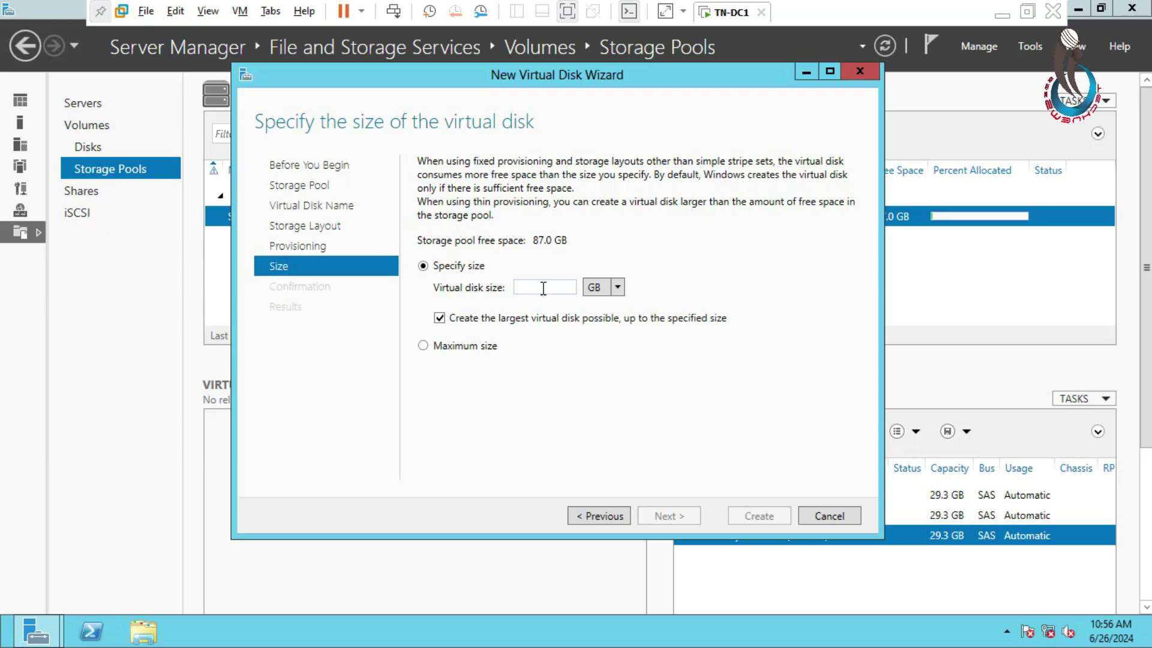
text(20)
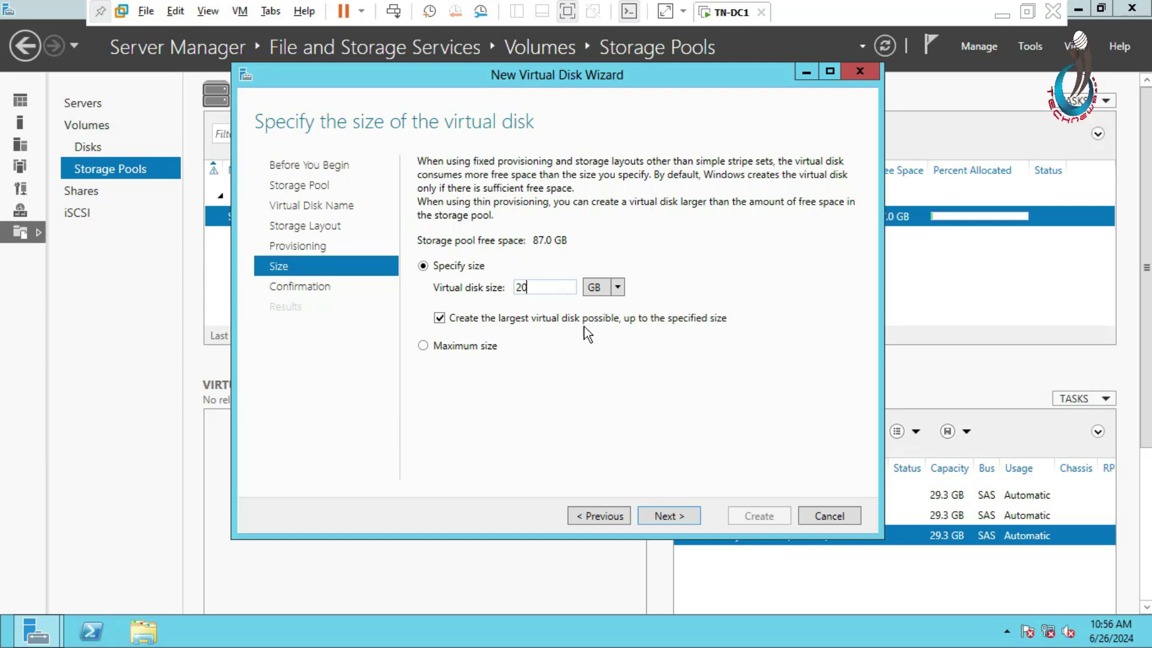
click(667, 515)
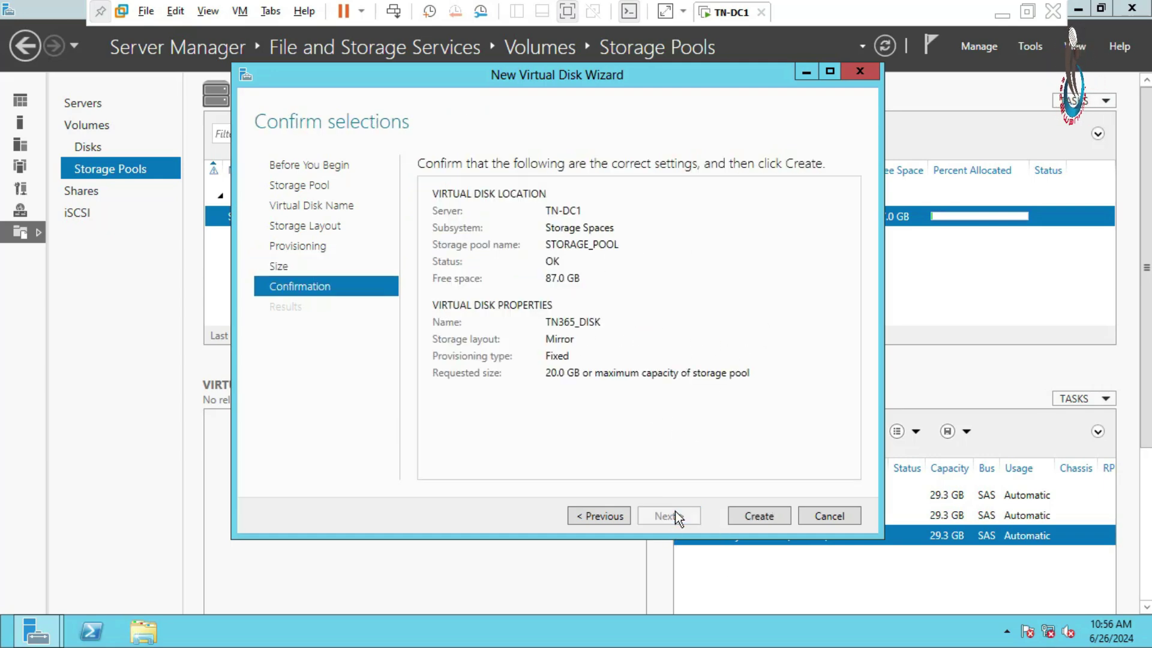
click(757, 515)
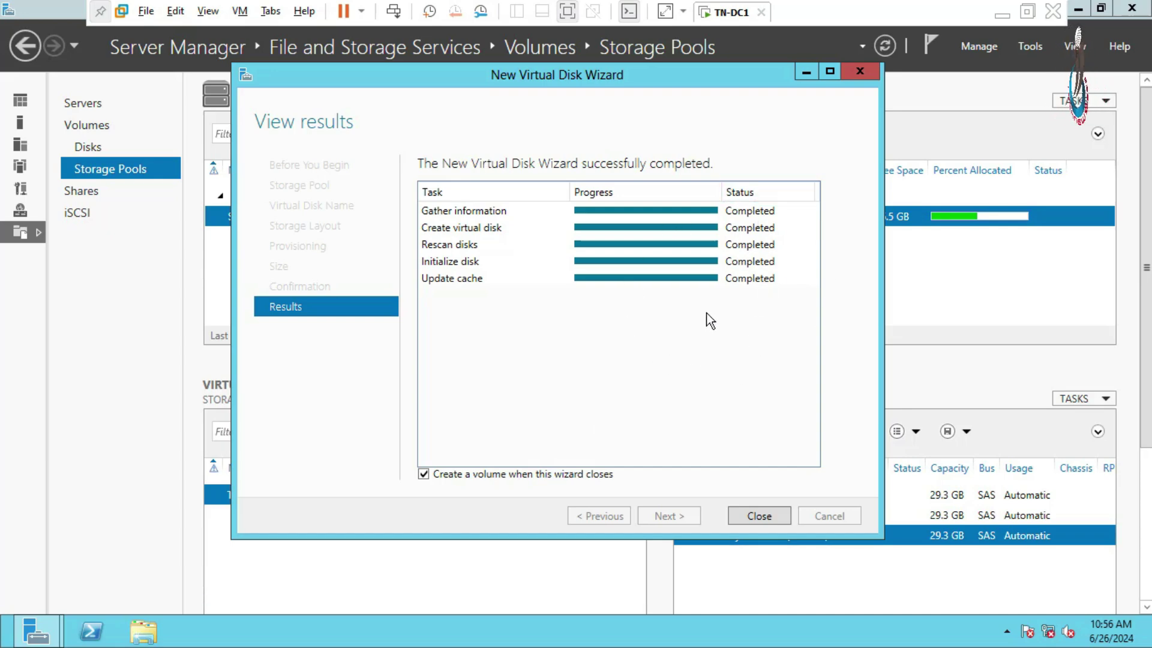
click(764, 523)
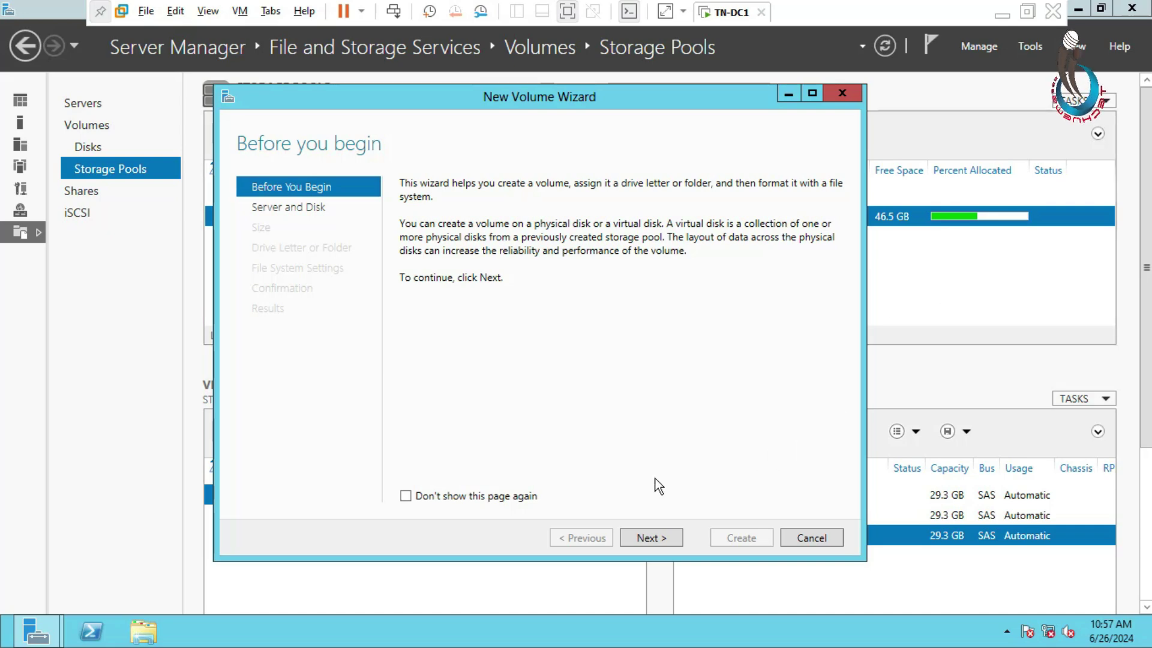
- Place the new volume on Disk 4 (TN365_DISK) at the full 19.9 GB and assign it drive letter E
click(664, 537)
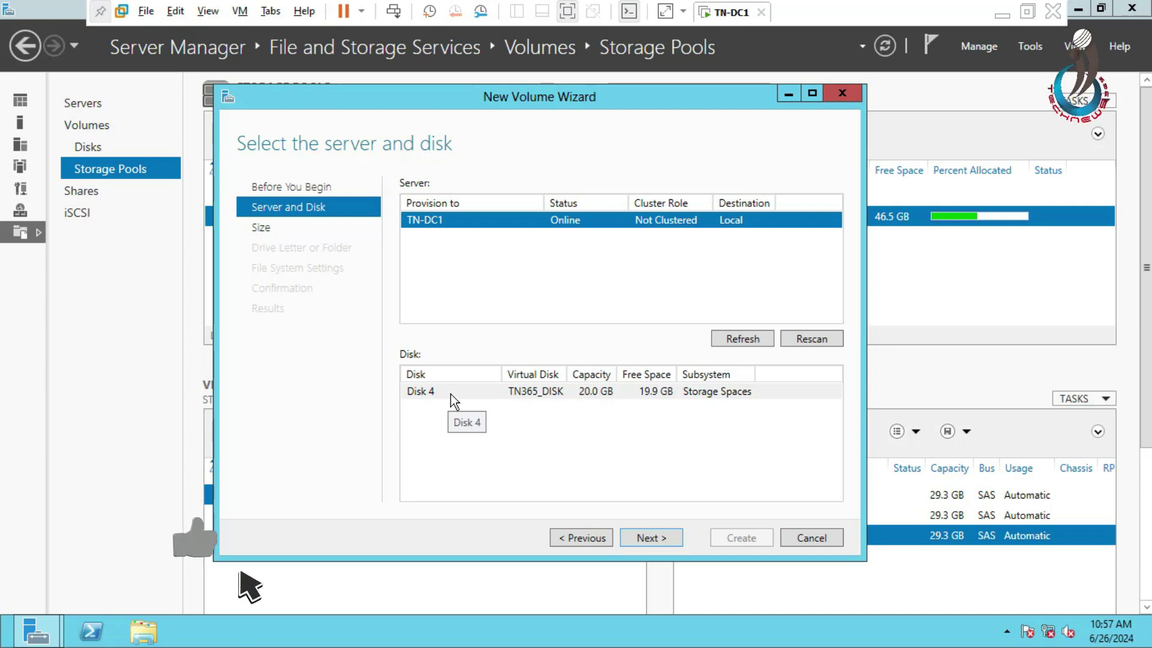
click(440, 393)
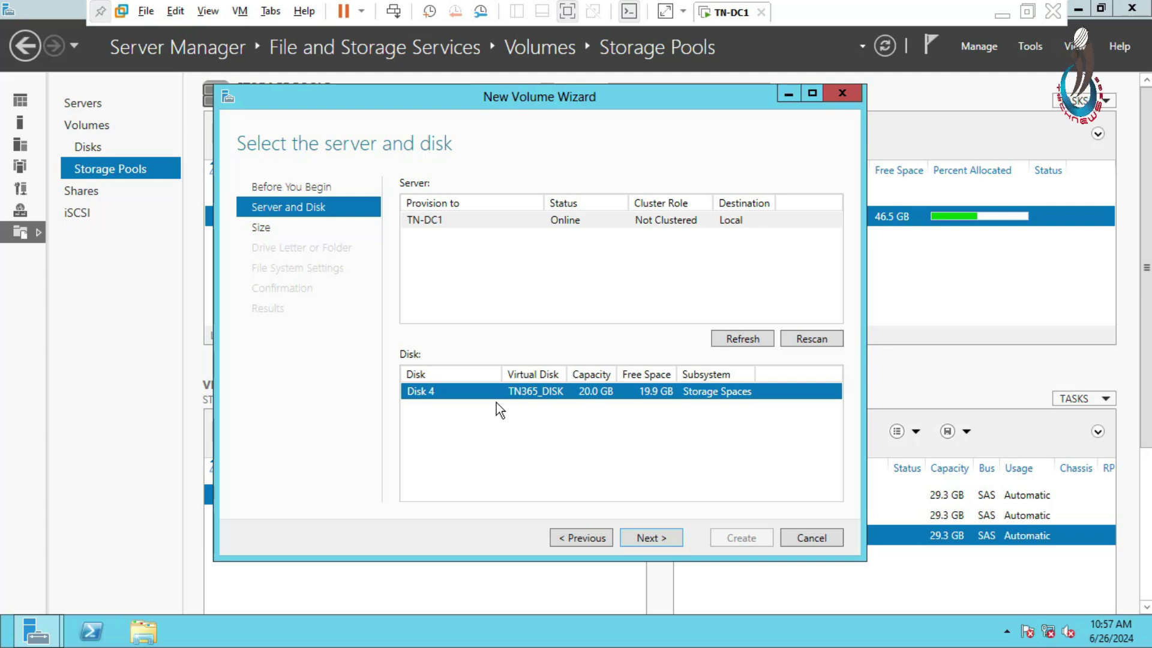
click(650, 538)
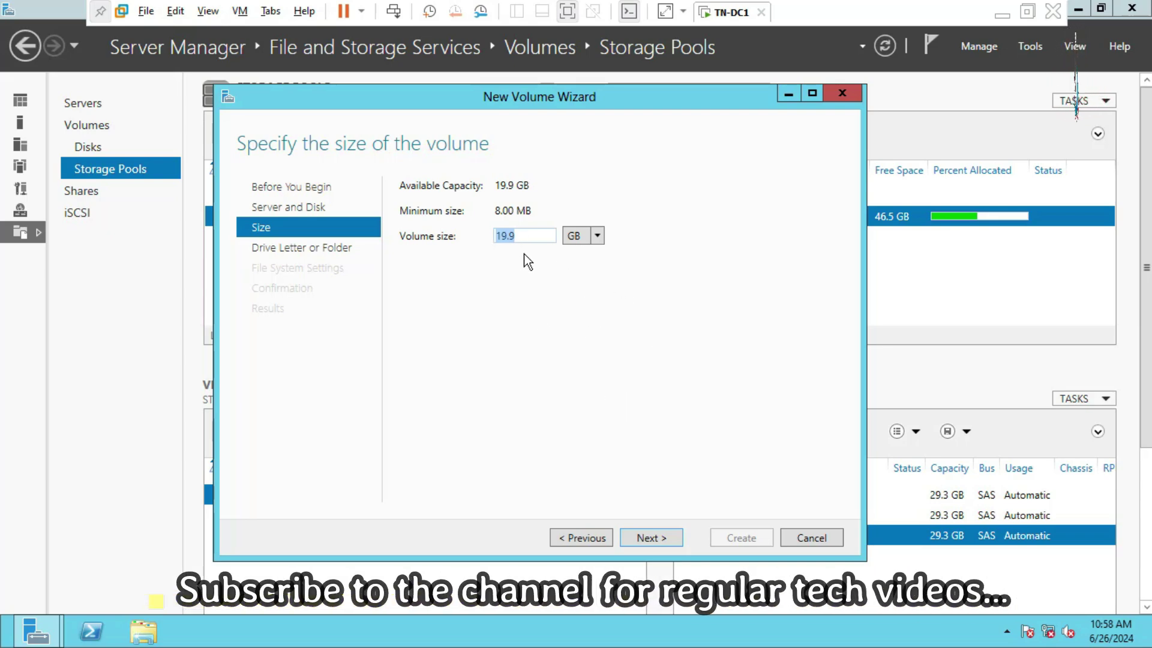
click(651, 537)
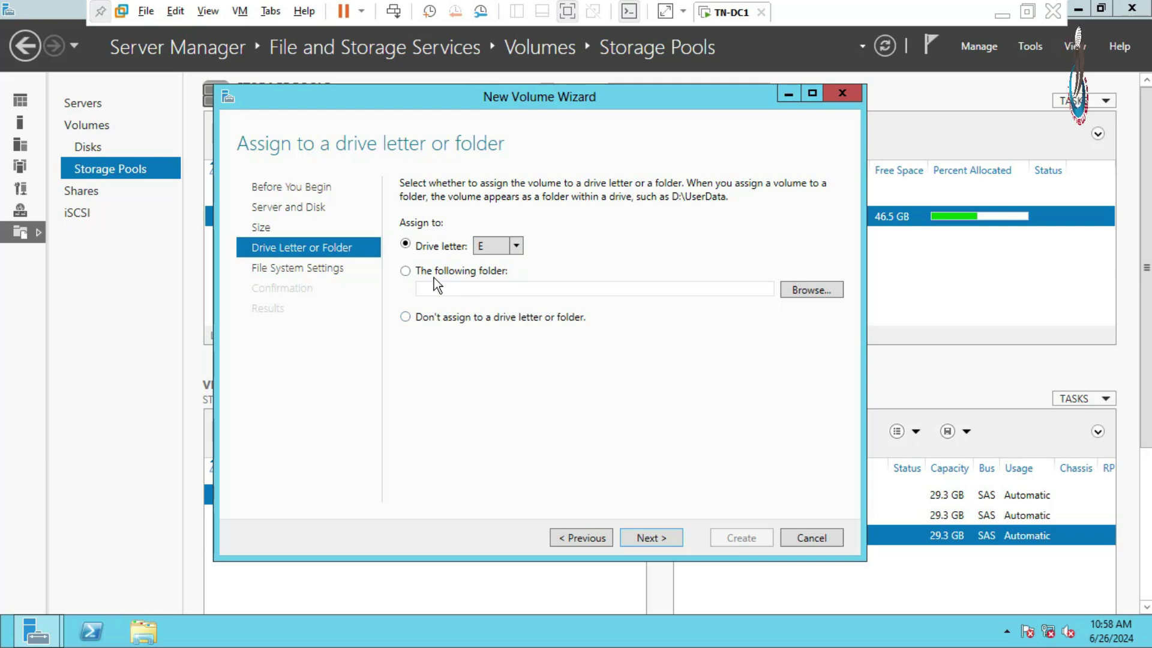
click(653, 539)
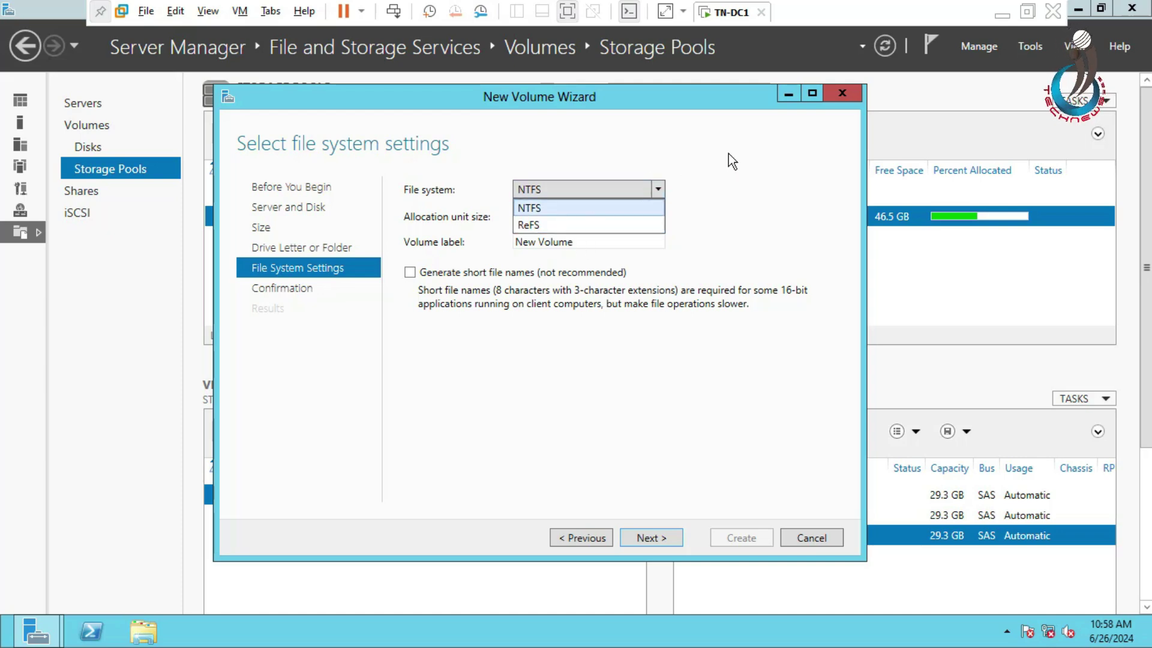
- Create the volume with the NTFS file system, default allocation unit size and the label MY_DRIVE
click(568, 207)
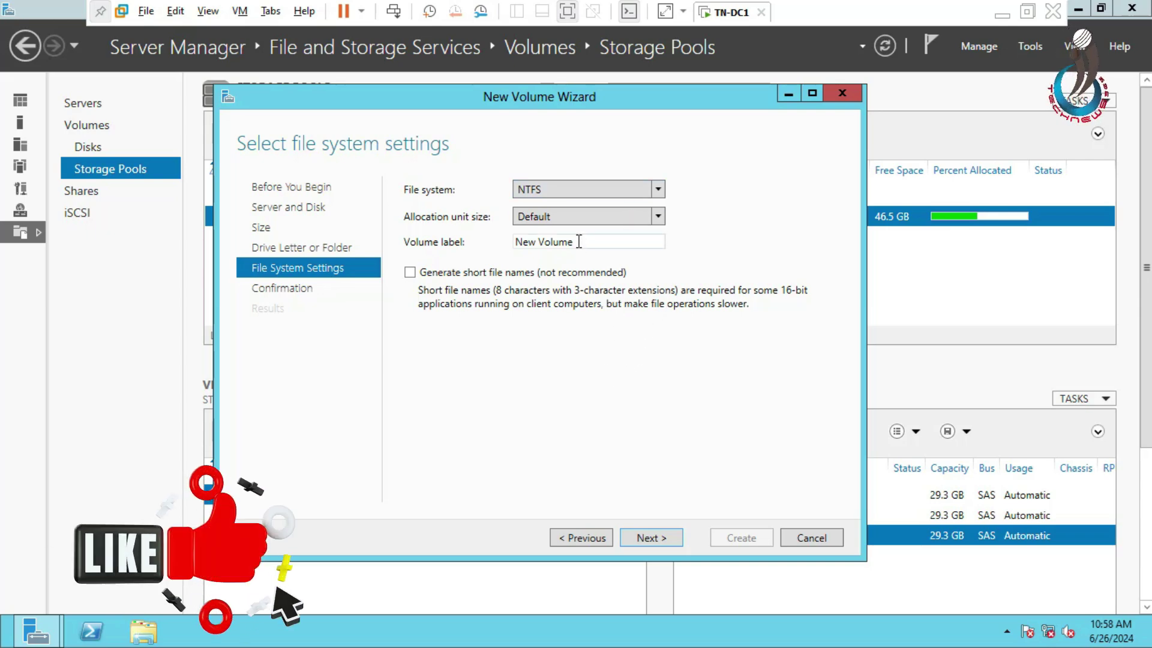
drag(579, 240, 467, 235)
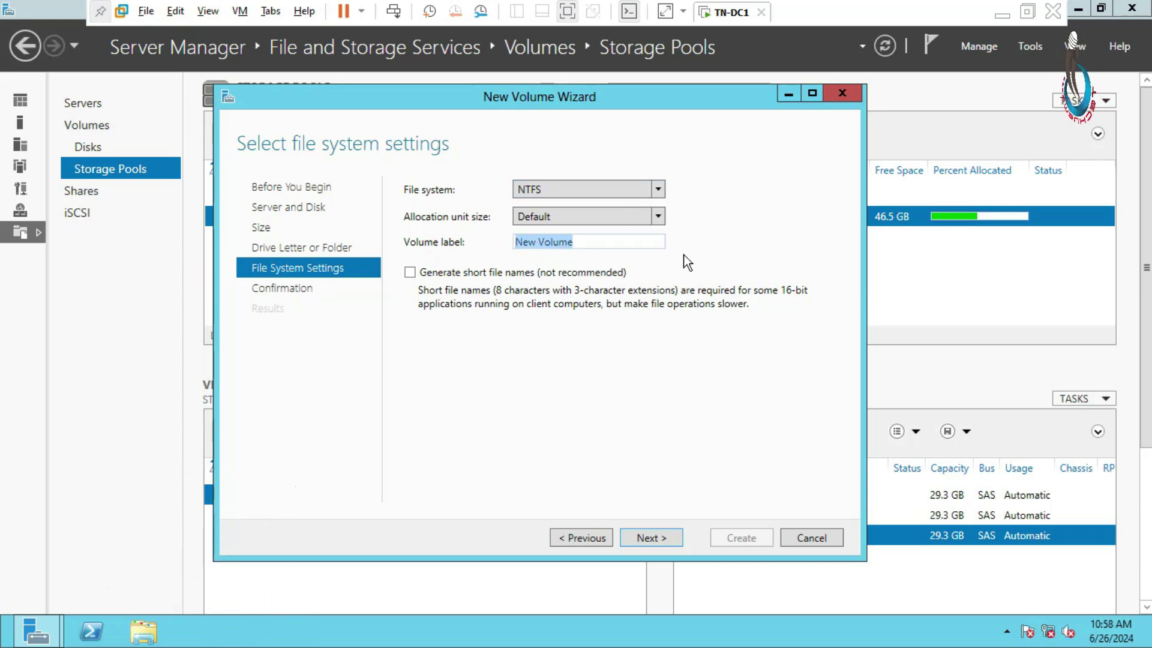
text(MY)
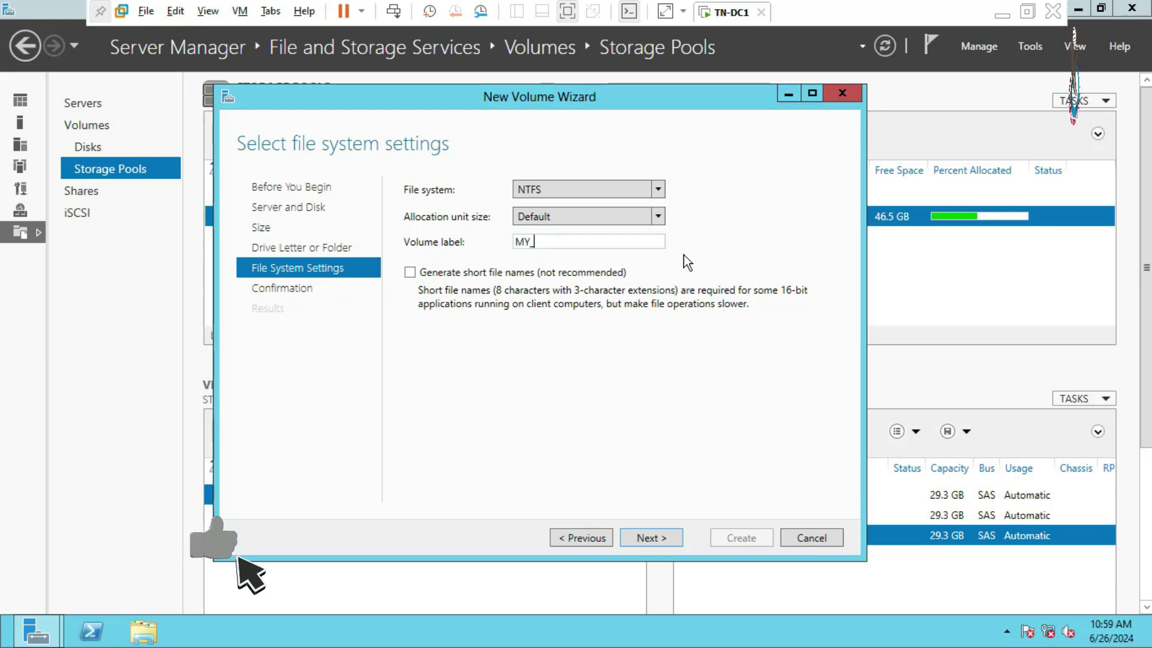
text(_DR)
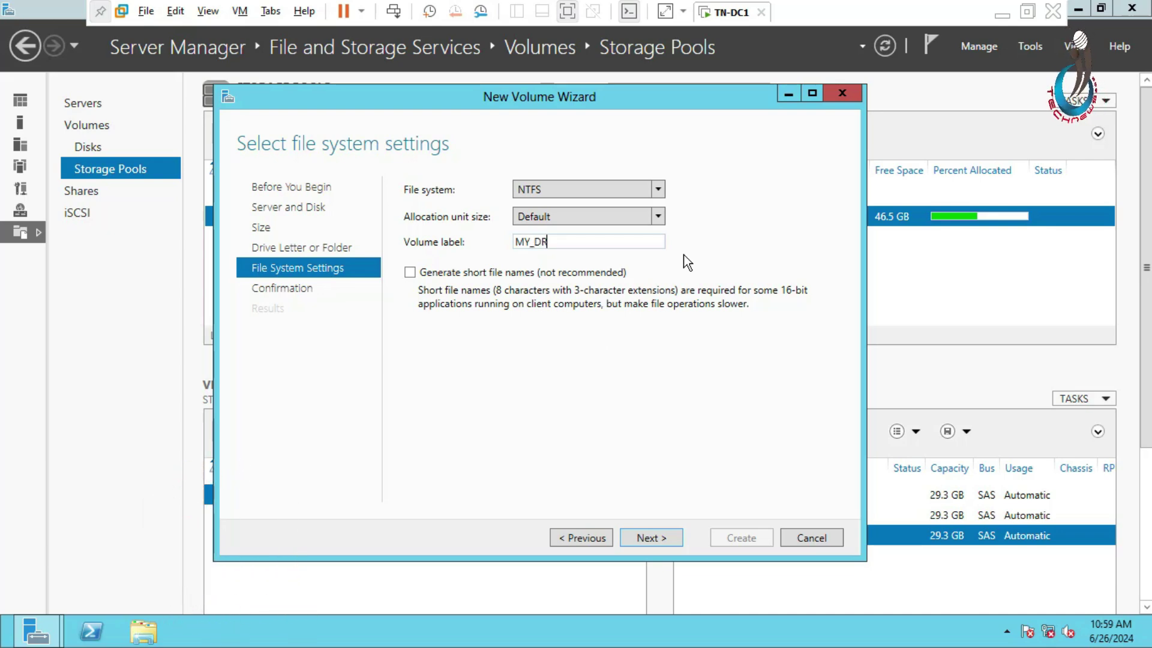
text(IVE)
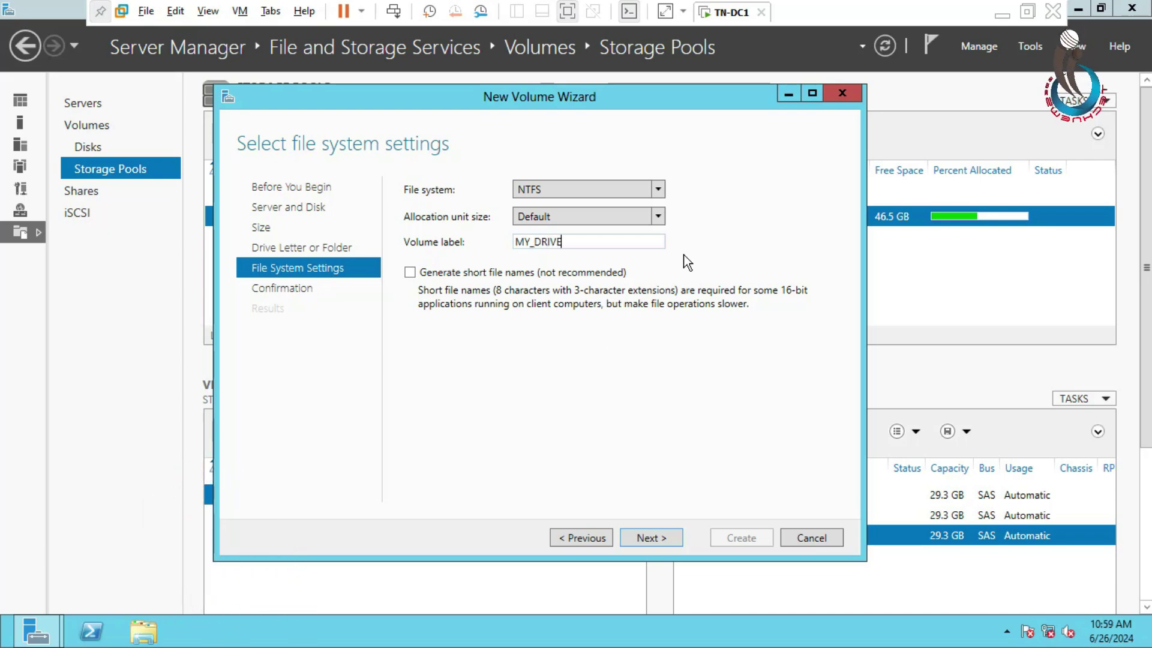
click(657, 541)
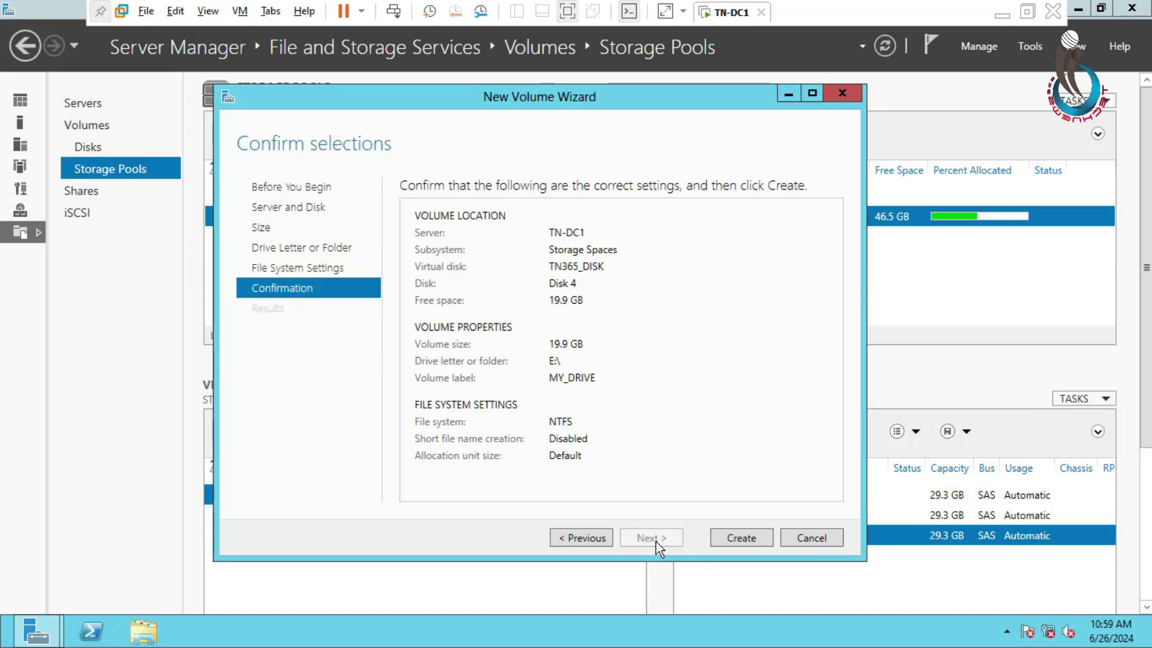
click(741, 542)
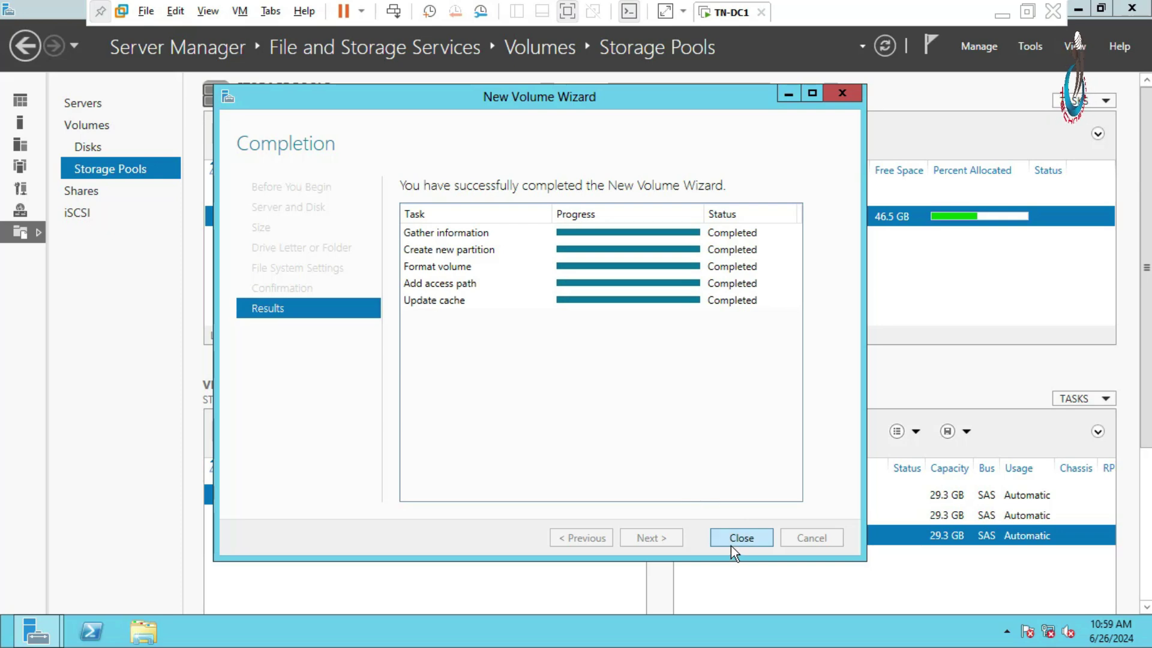
click(740, 538)
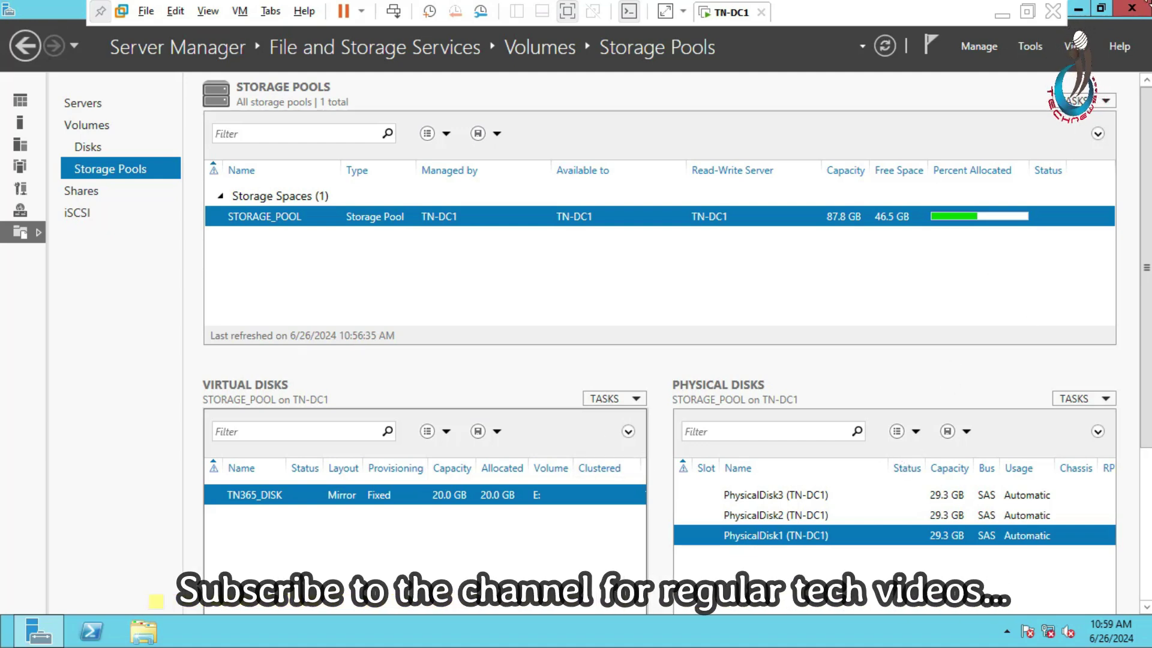
- Minimize Server Manager and check the computer's drives in File Explorer for the new volume
click(1078, 11)
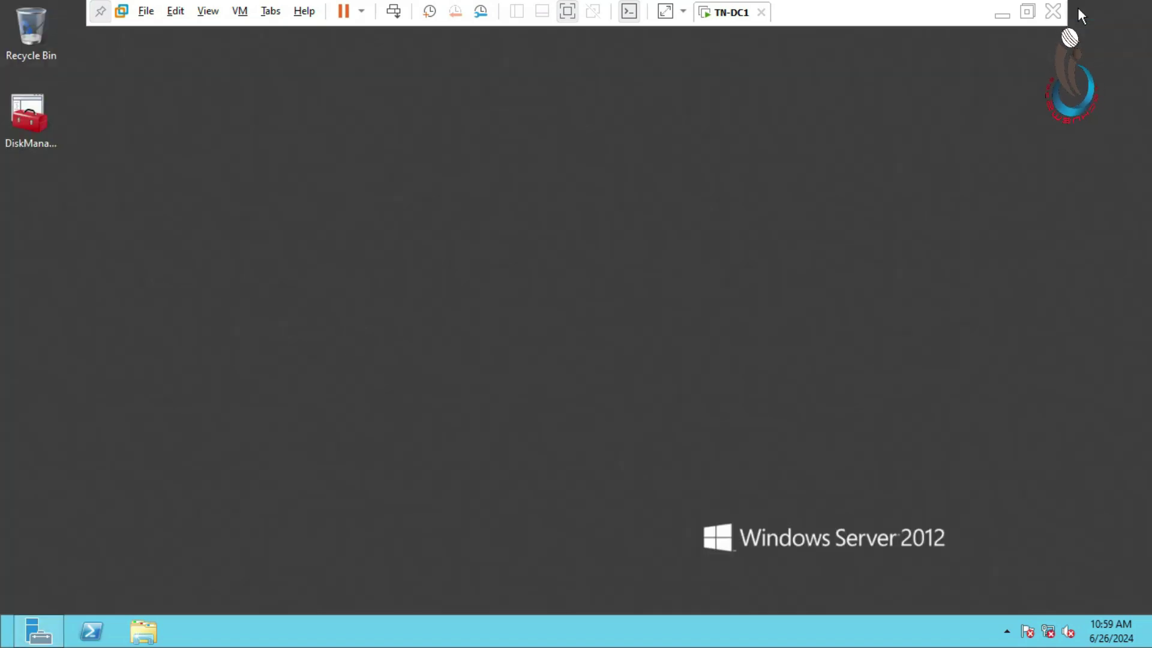
click(144, 631)
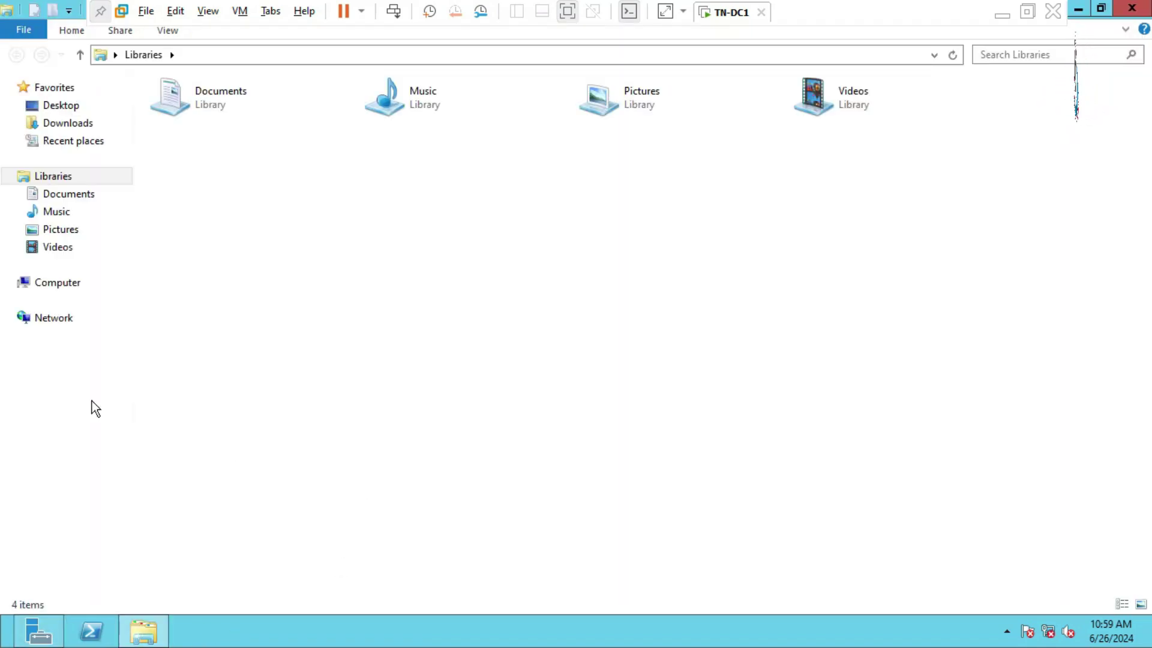
click(60, 283)
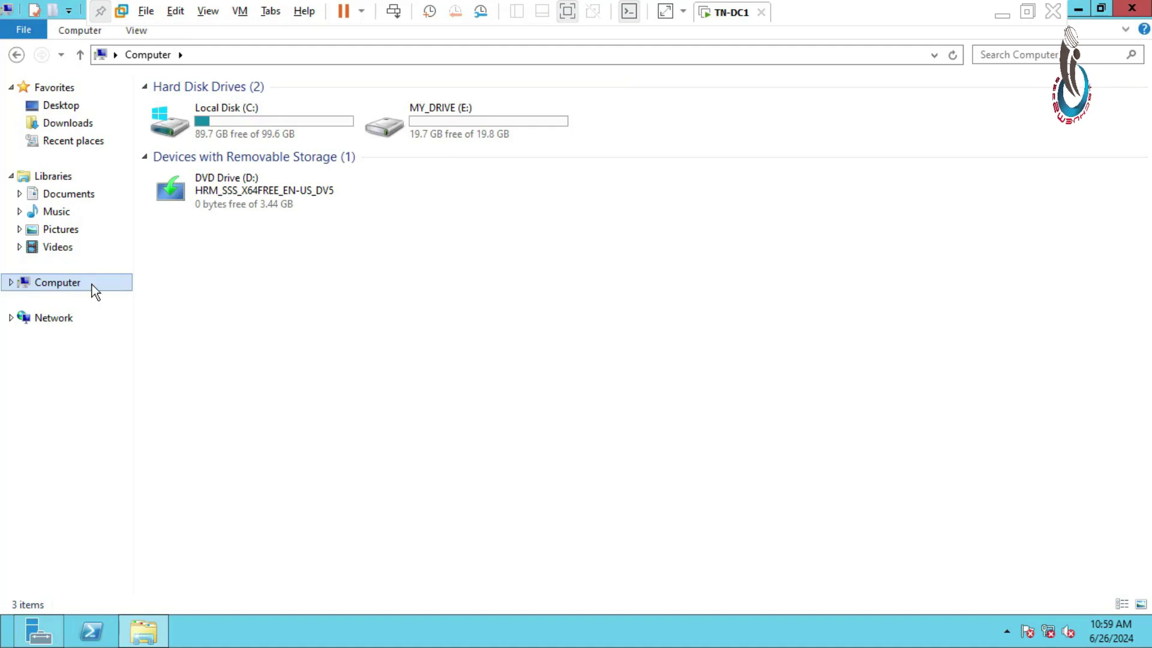